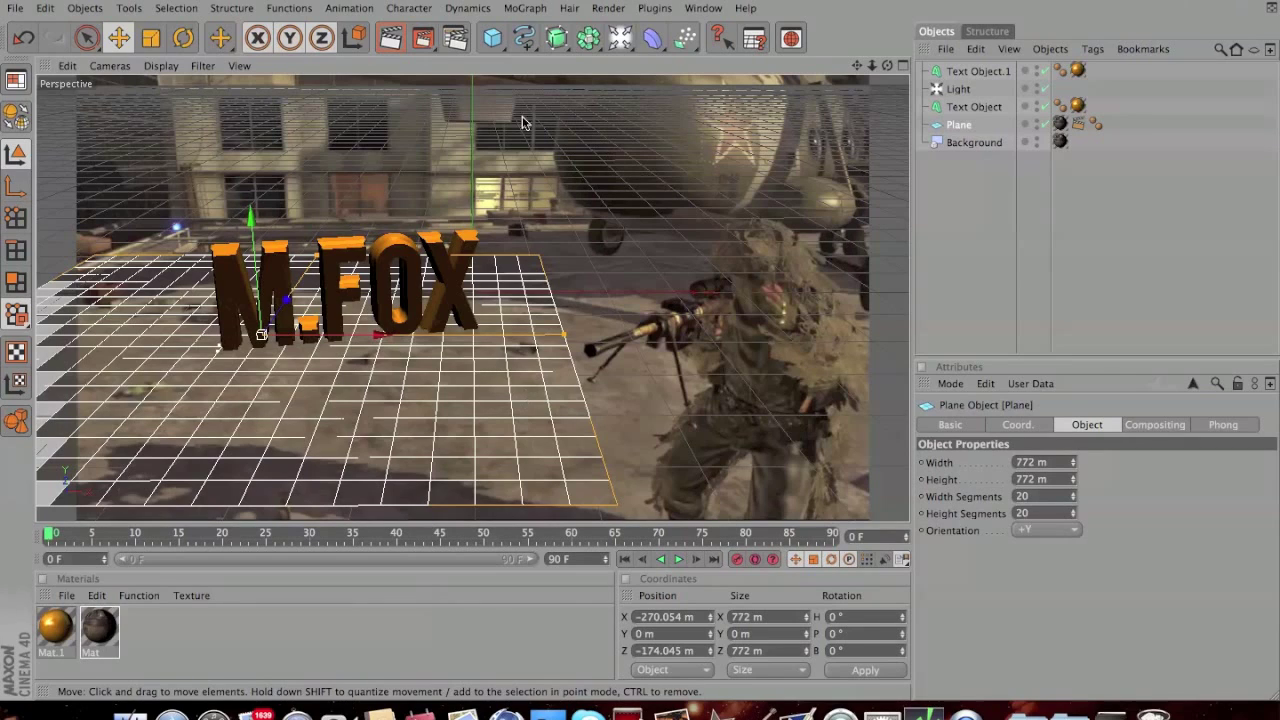
Add a Torus primitive and drag the orange Mat.1 material onto it.
drag(494, 45, 838, 117)
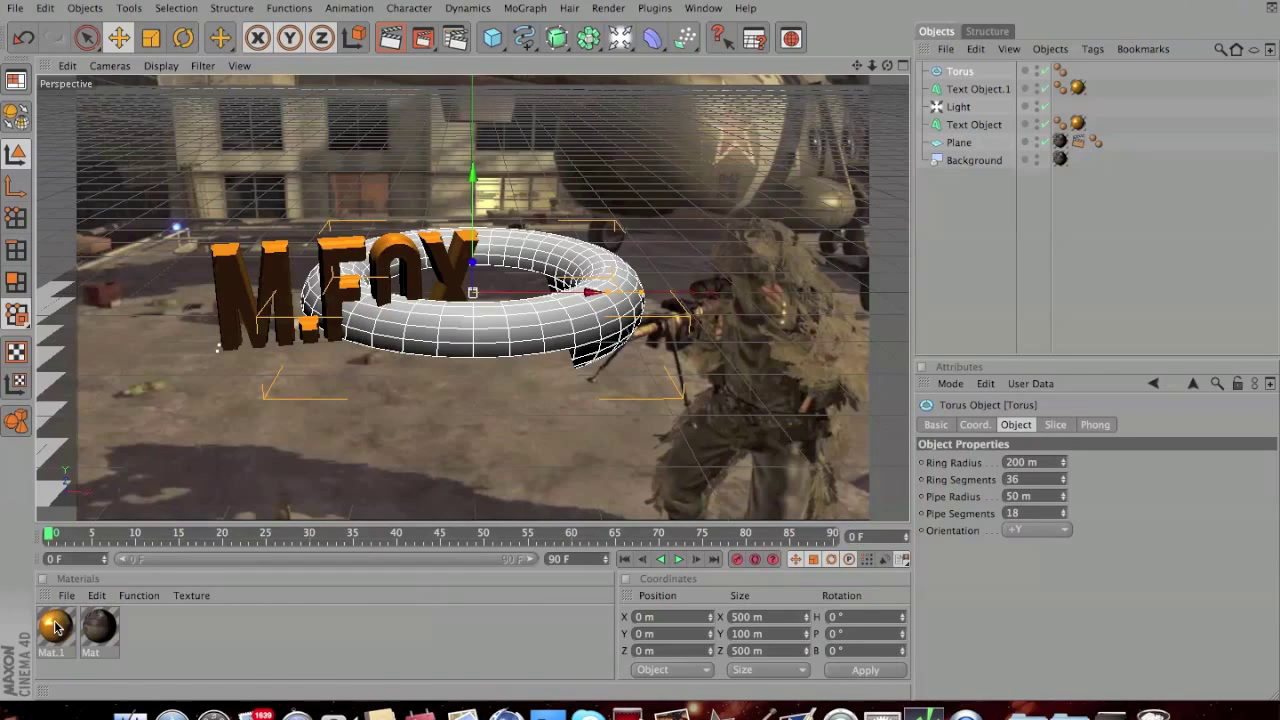
drag(55, 627, 449, 315)
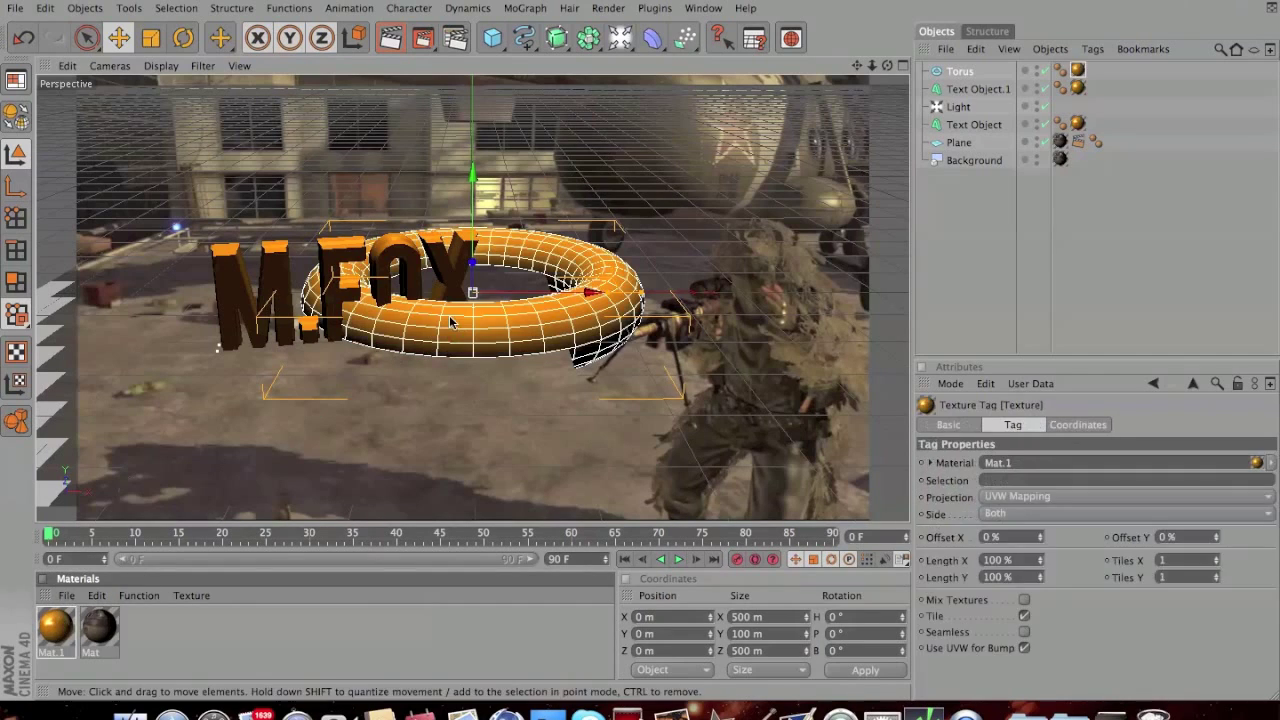
Set the torus Ring Radius to 180 m and Ring Segments to 100, and raise Pipe Segments.
click(962, 73)
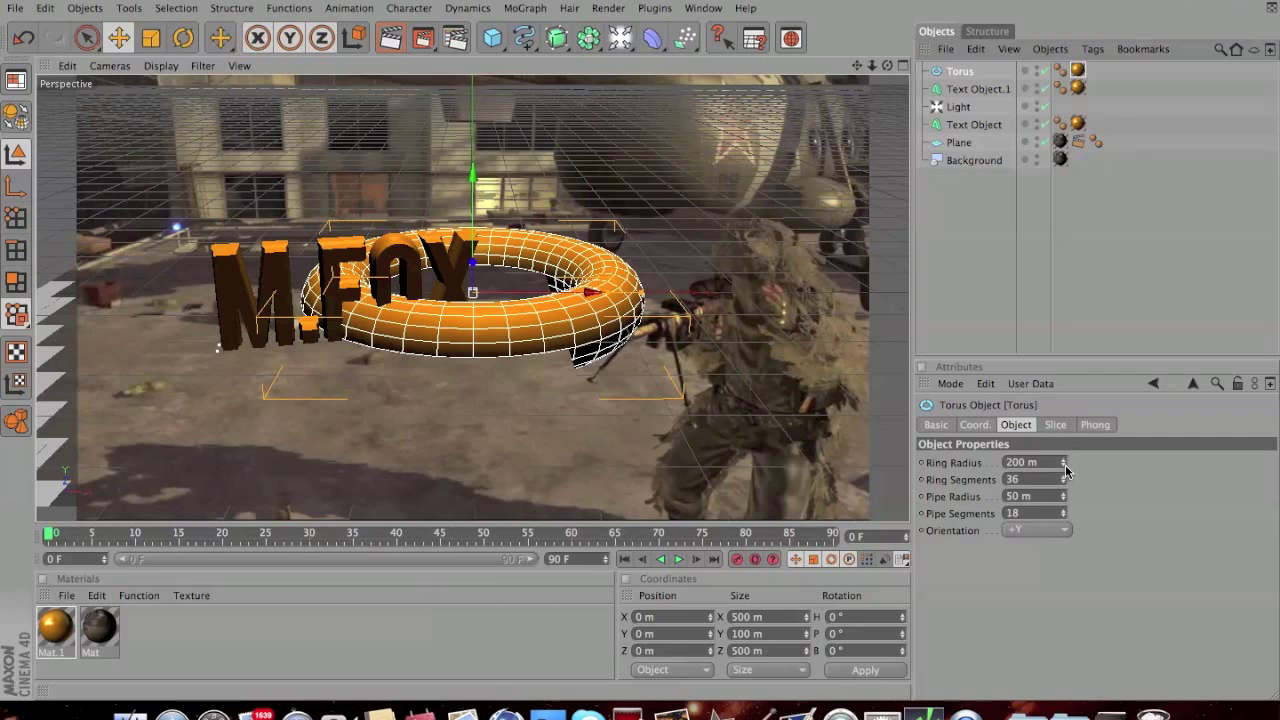
drag(1064, 470, 1066, 468)
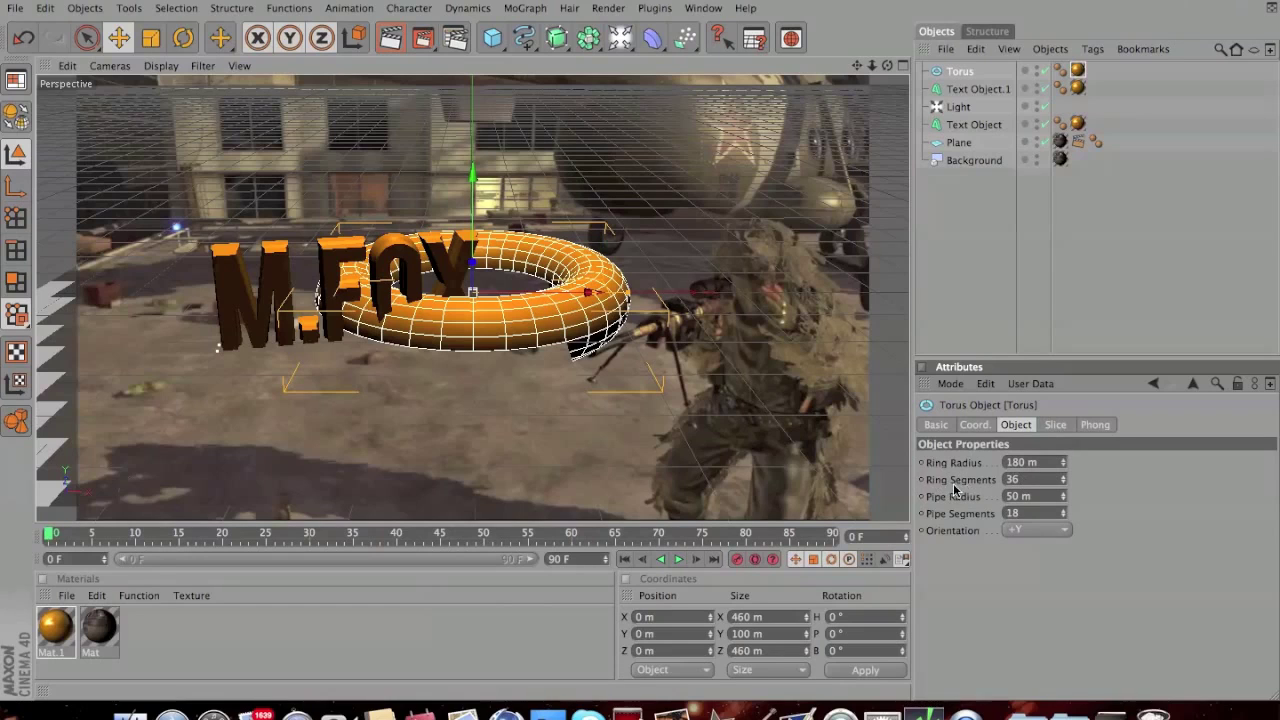
click(1064, 477)
drag(1066, 482, 1066, 482)
click(1065, 484)
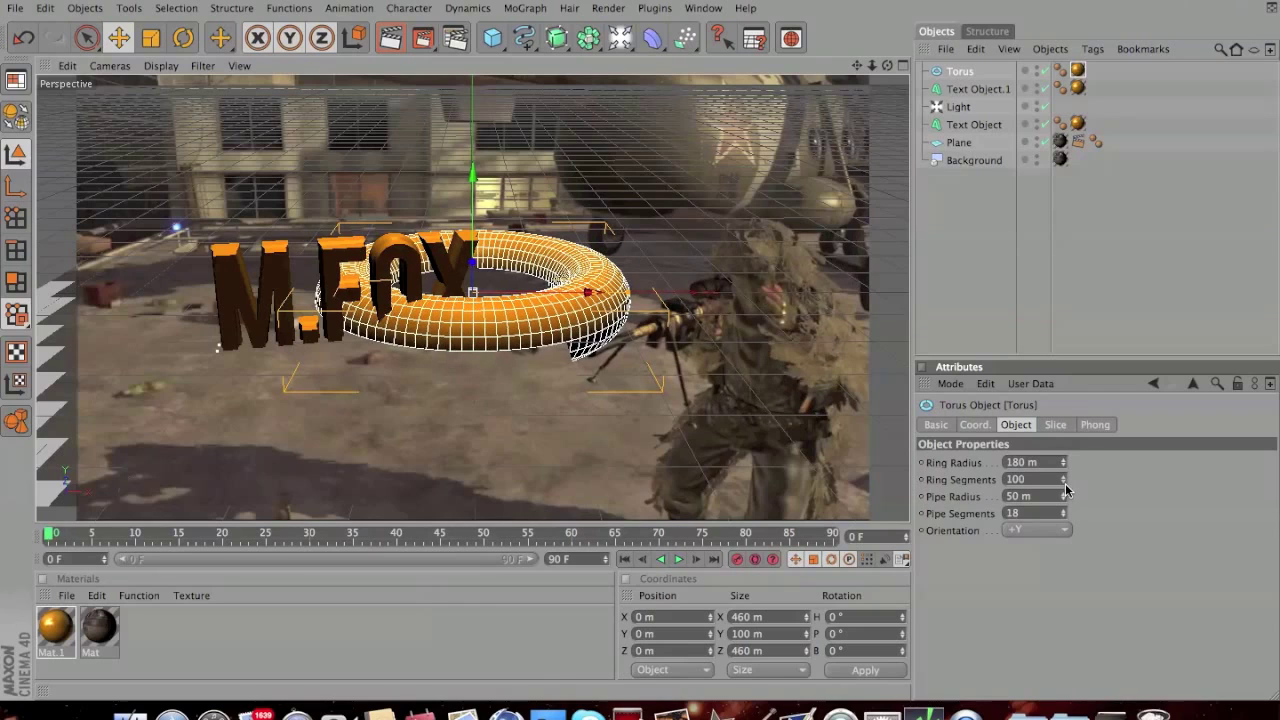
drag(1065, 514, 1066, 508)
Tilt the torus about 23°, shift it left behind the M.FOX letters, and render a preview.
key(r)
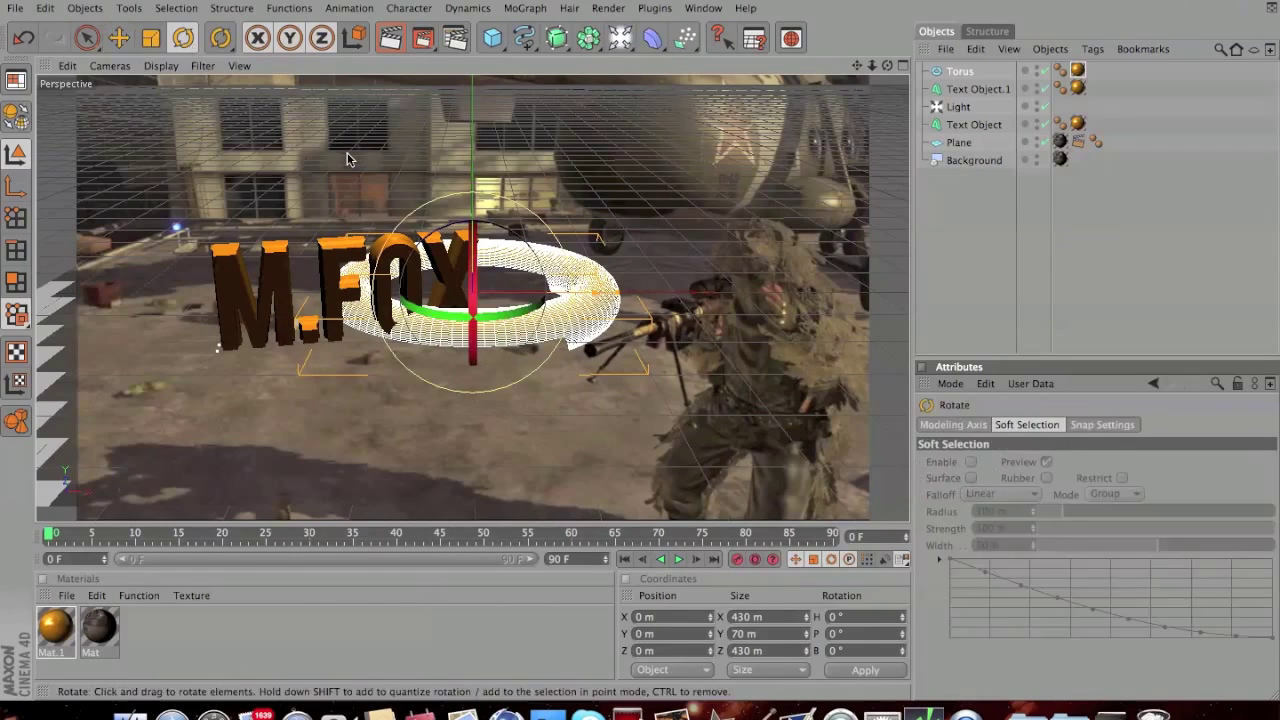
drag(437, 260, 486, 298)
click(118, 38)
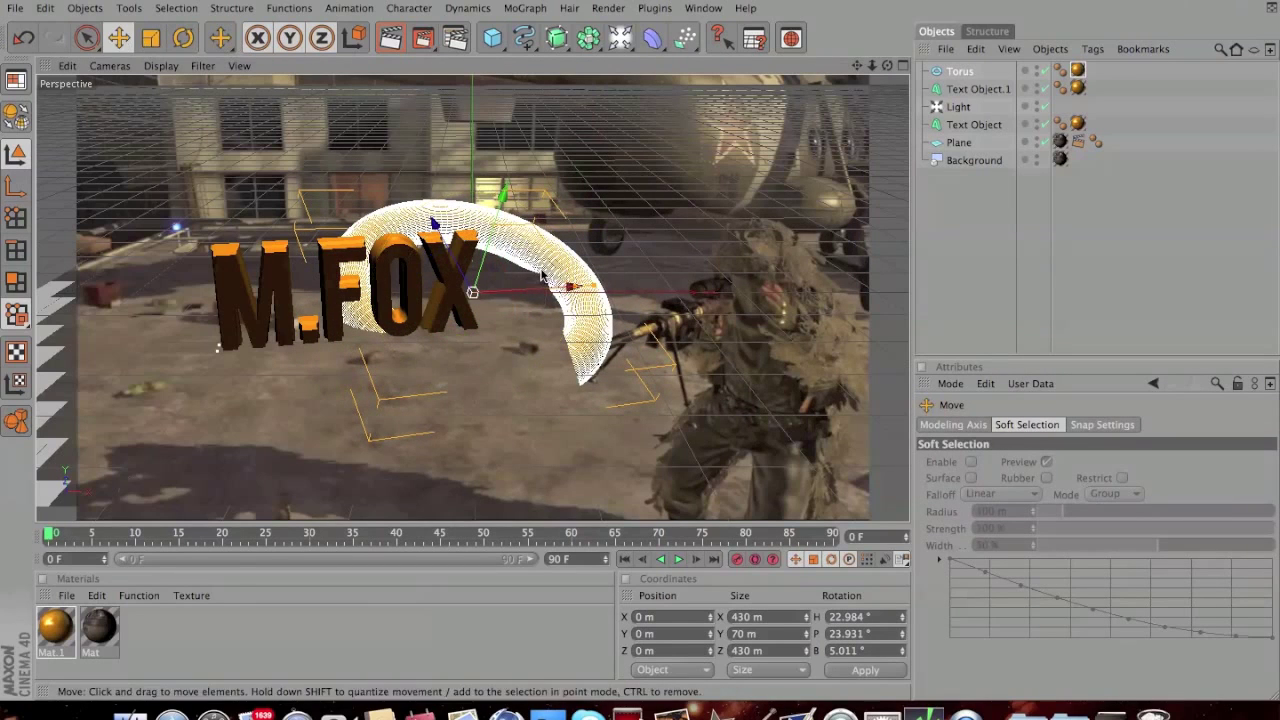
drag(577, 291, 386, 297)
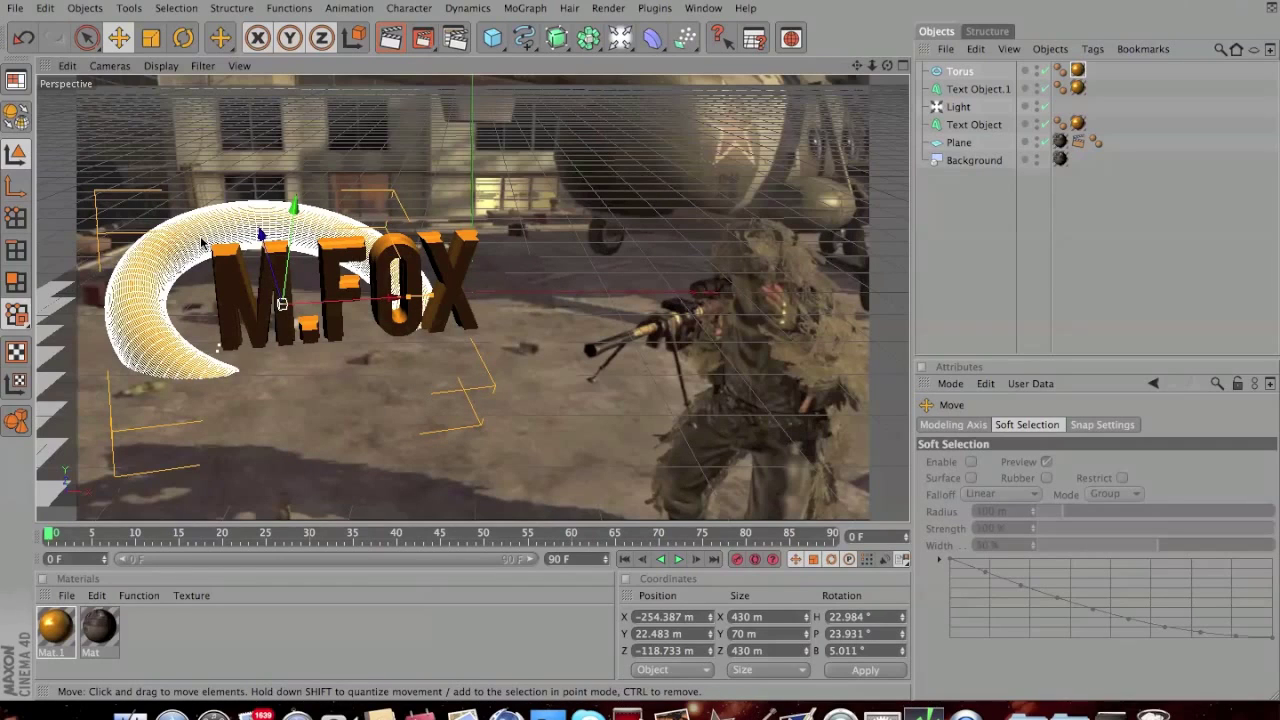
click(394, 40)
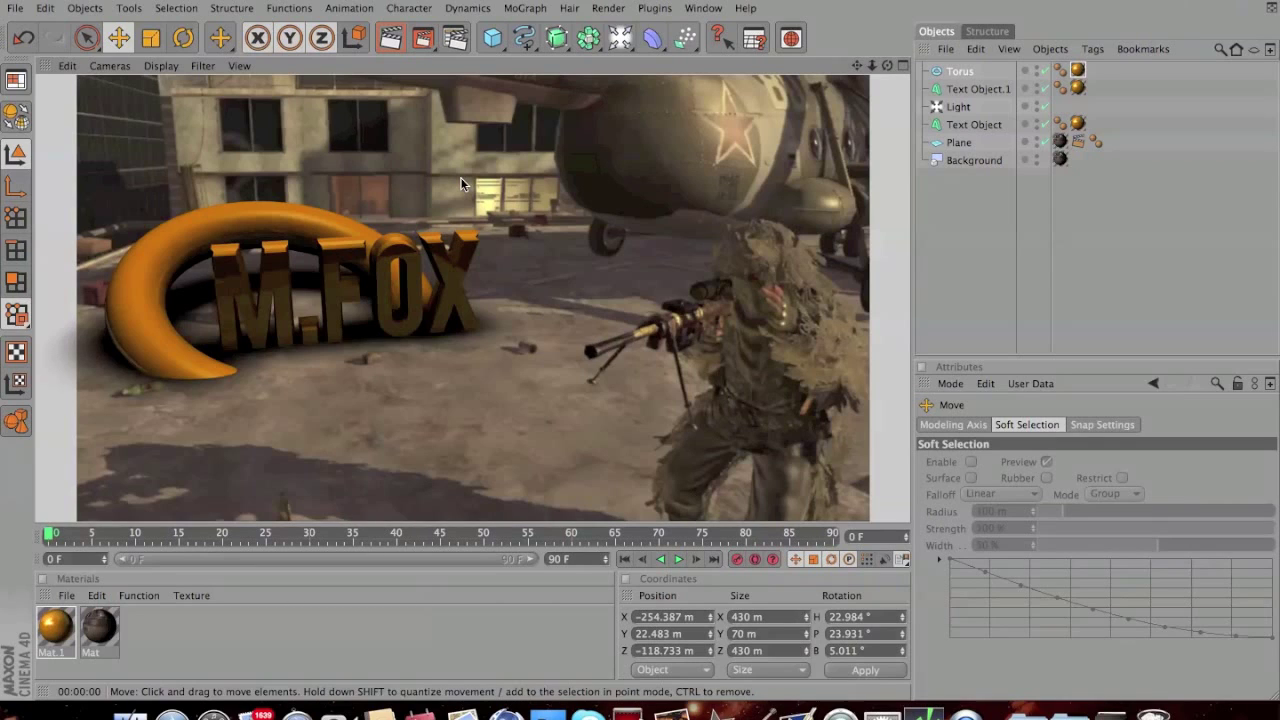
click(457, 38)
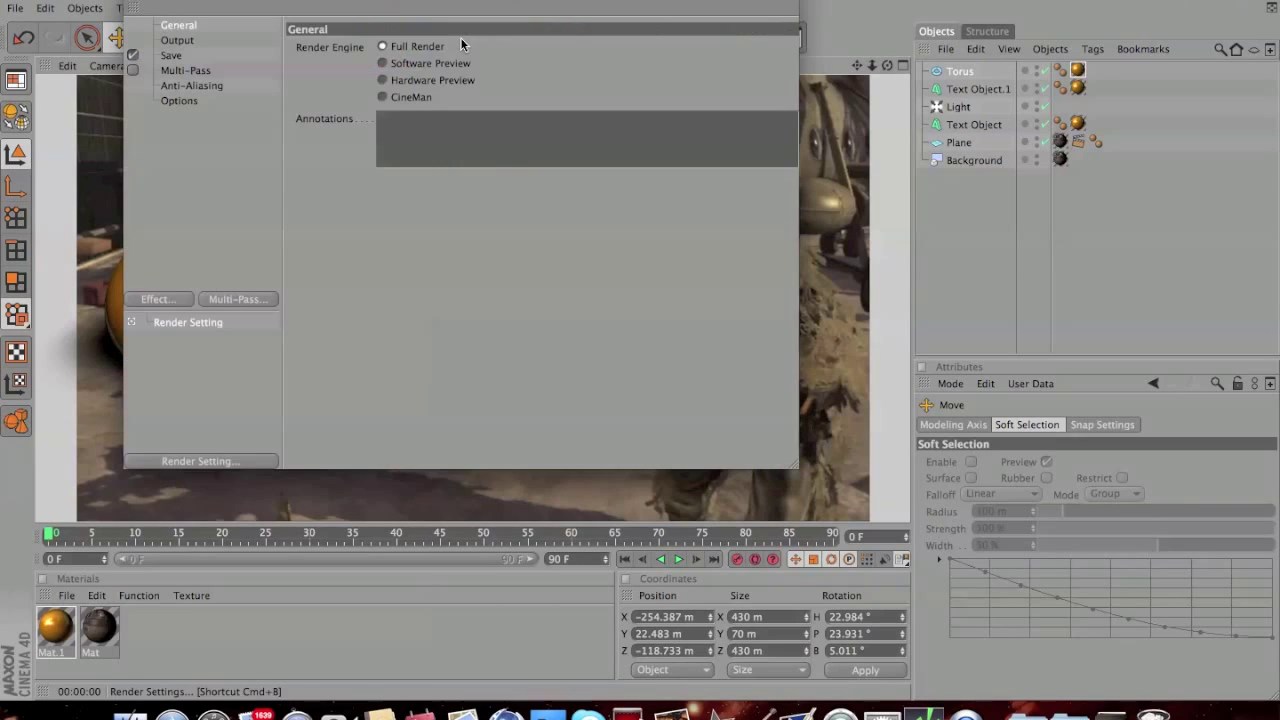
Review the Output, Save and Anti-Aliasing render settings.
click(180, 41)
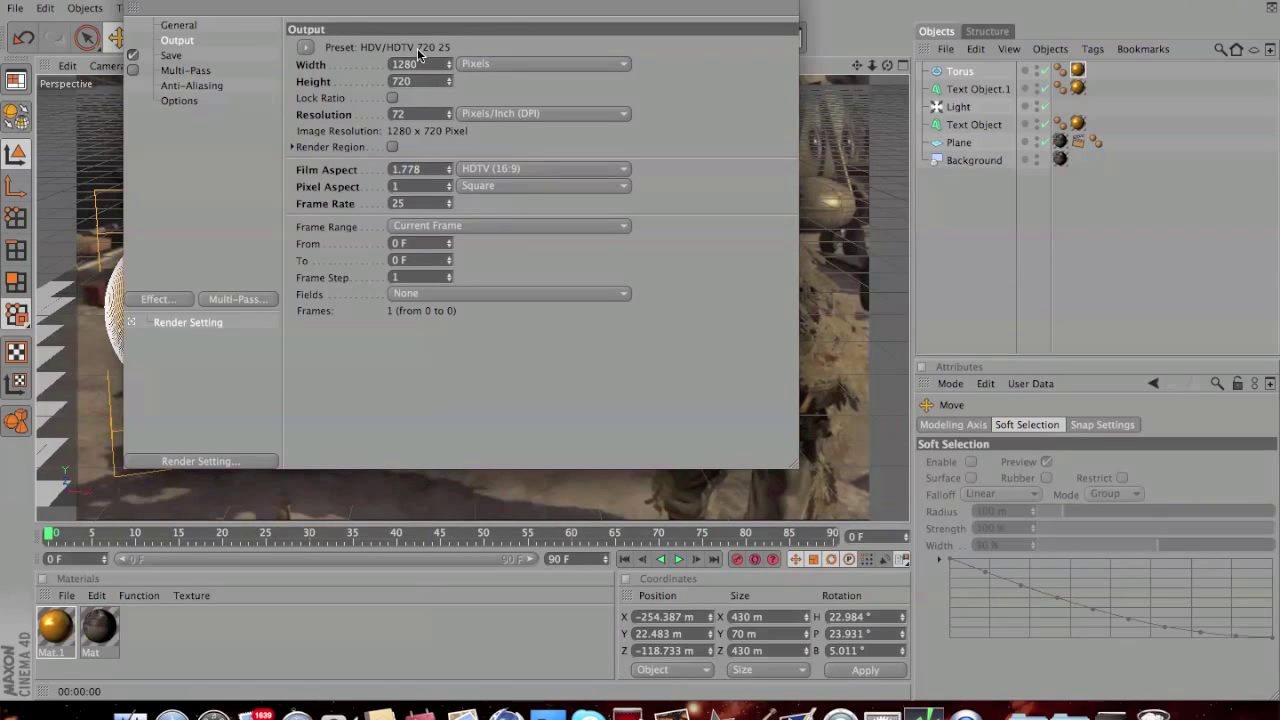
click(180, 57)
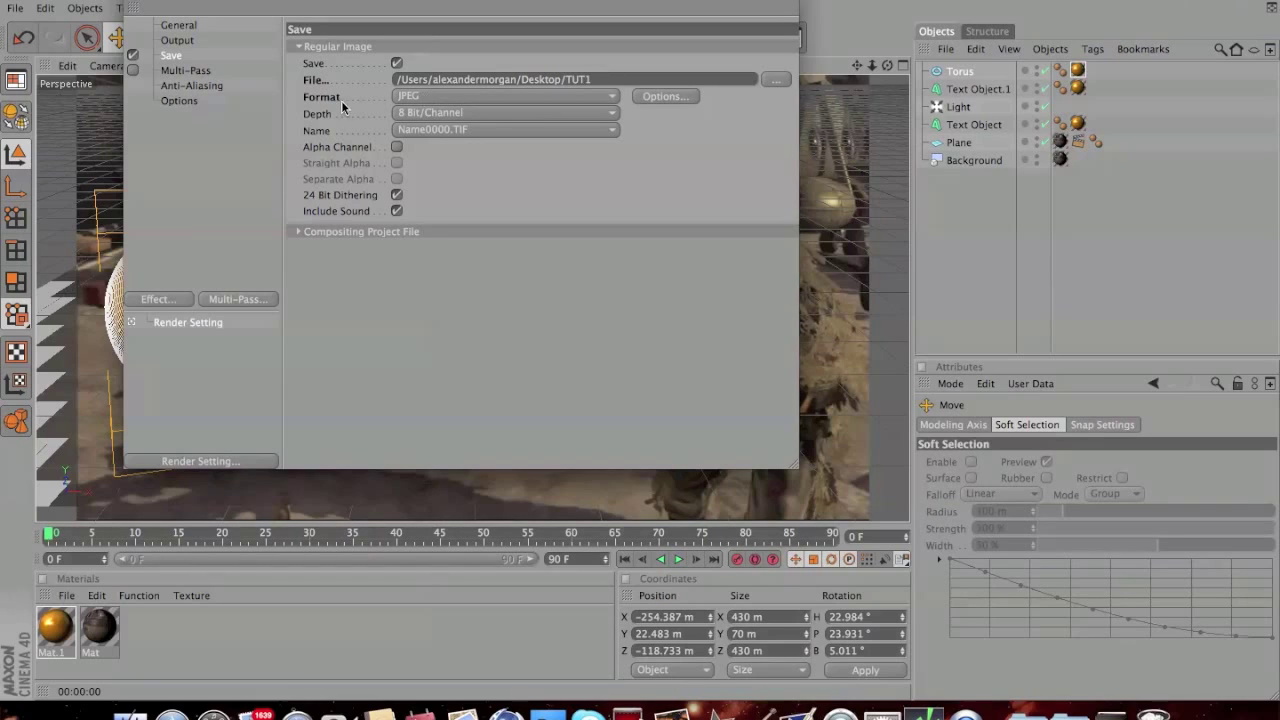
click(215, 85)
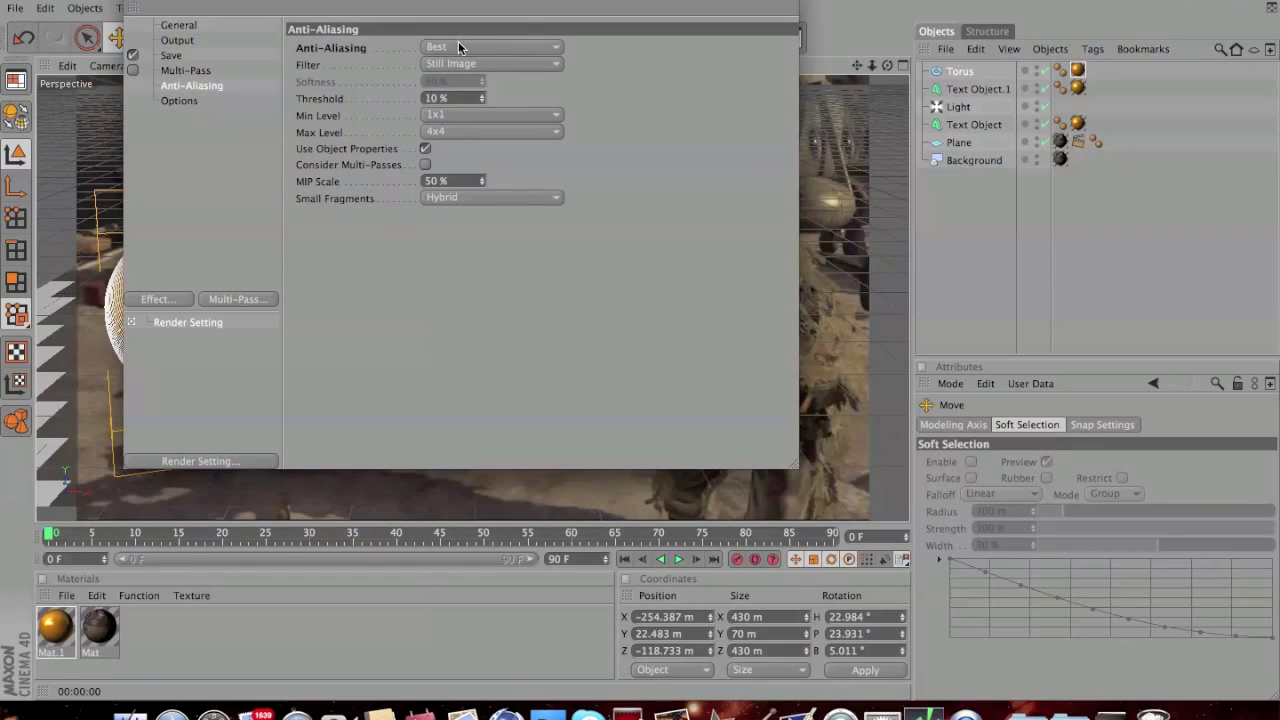
Add Ambient Occlusion, Global Illumination and Depth of Field render effects, then close Render Settings.
click(154, 300)
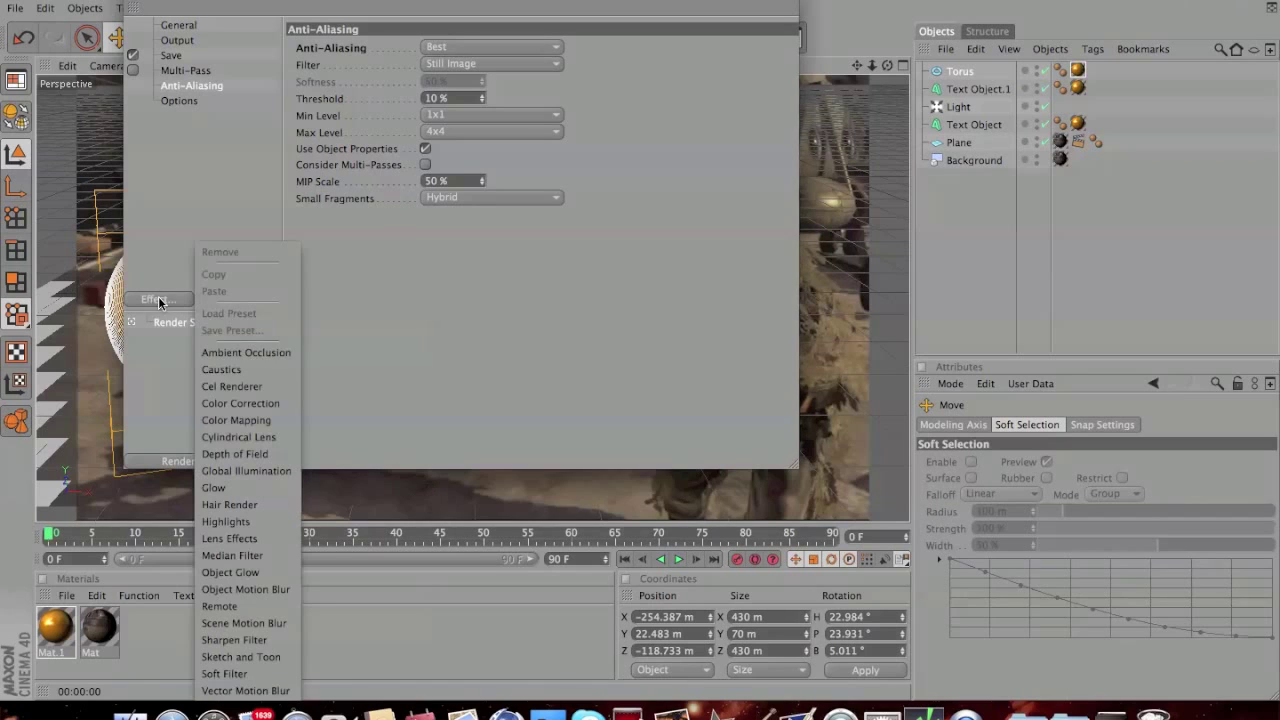
click(248, 354)
click(155, 300)
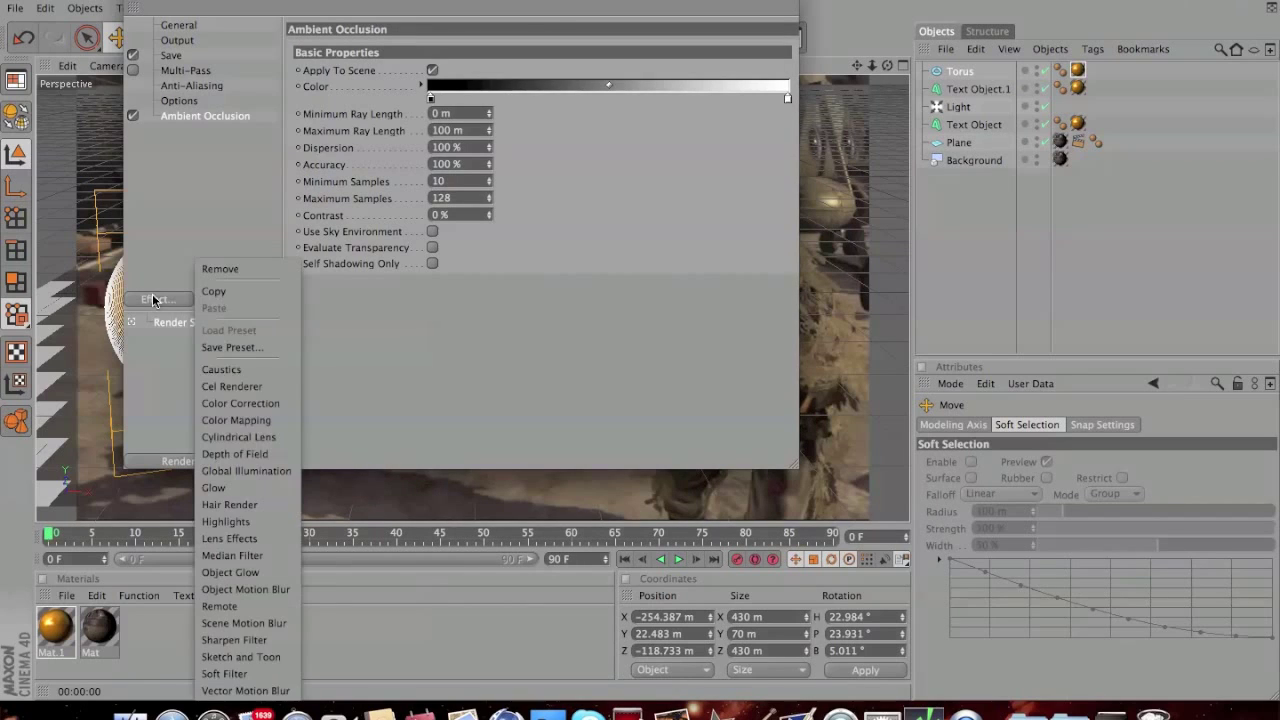
click(238, 470)
click(177, 296)
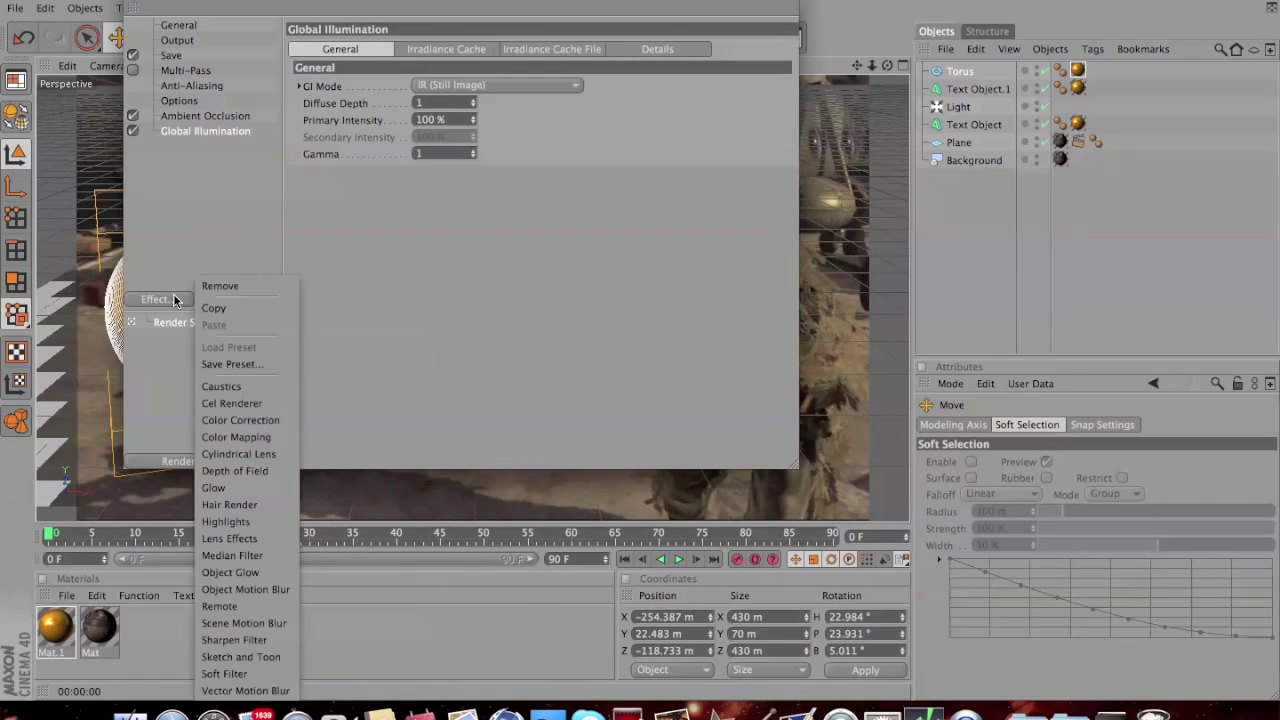
click(236, 470)
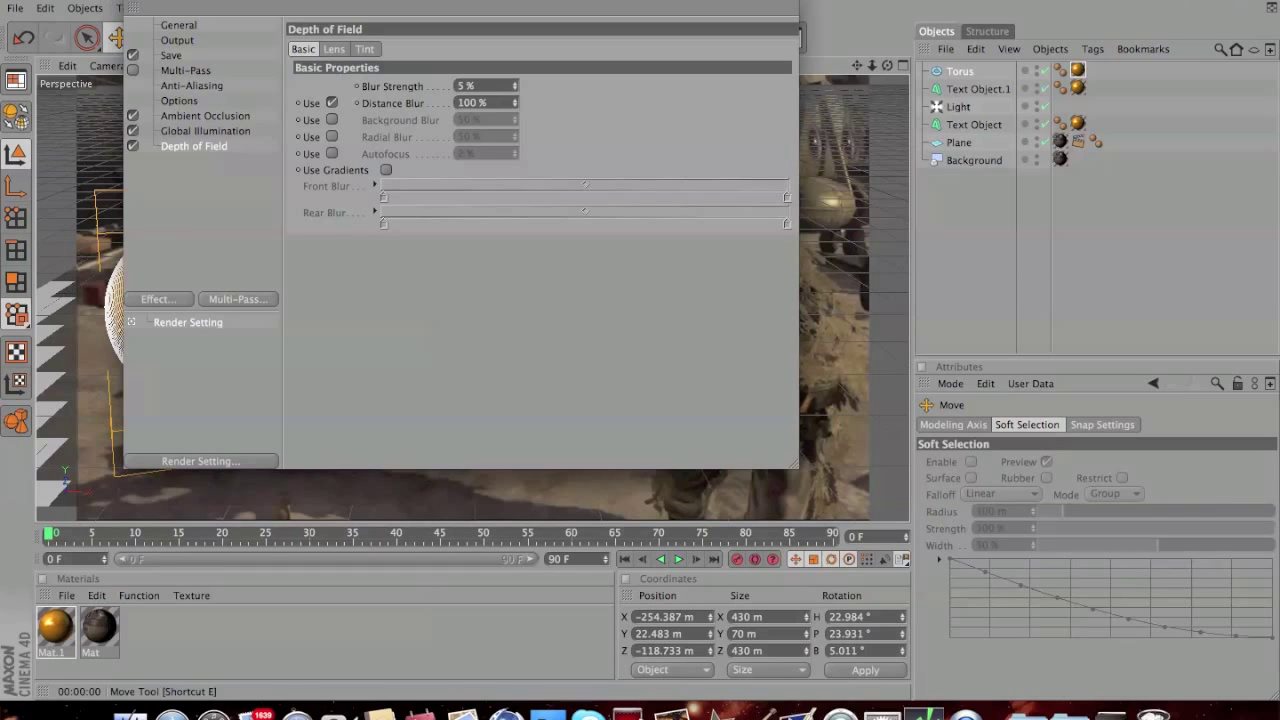
click(136, 6)
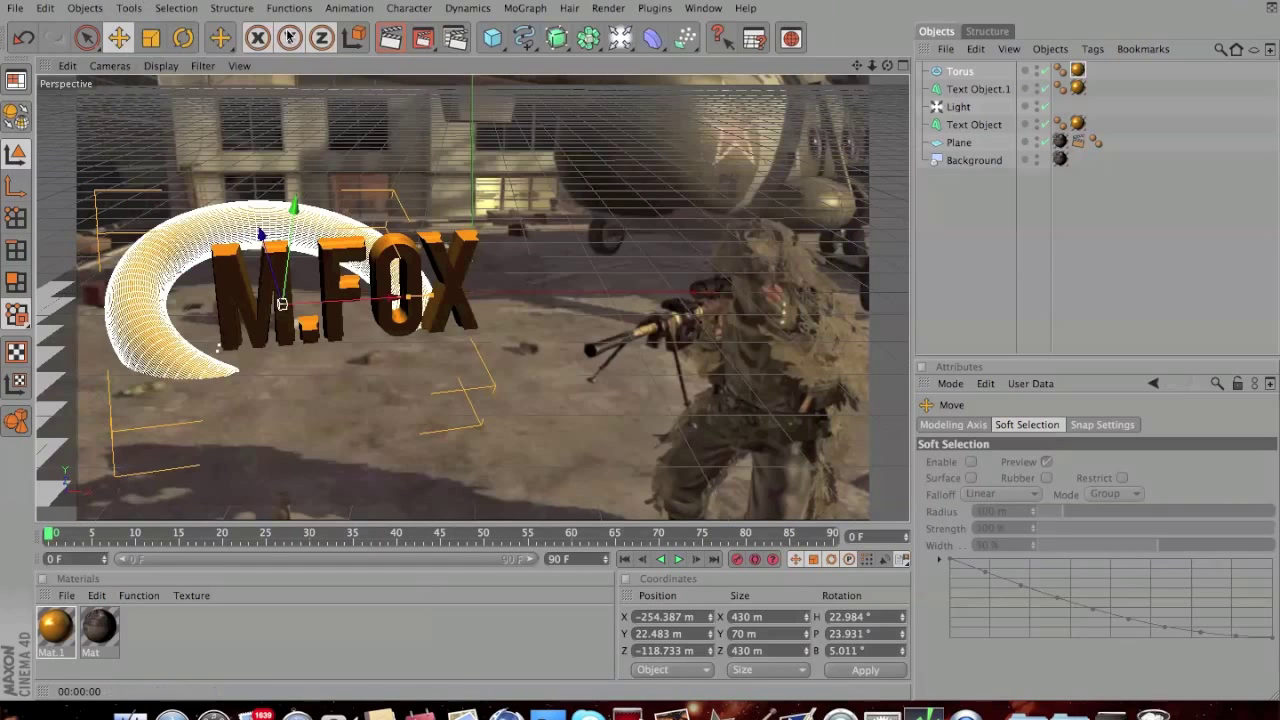
Render the 1280x720 scene to the Picture Viewer, overwriting TUT1.jpg, then close the viewer.
click(424, 40)
click(760, 235)
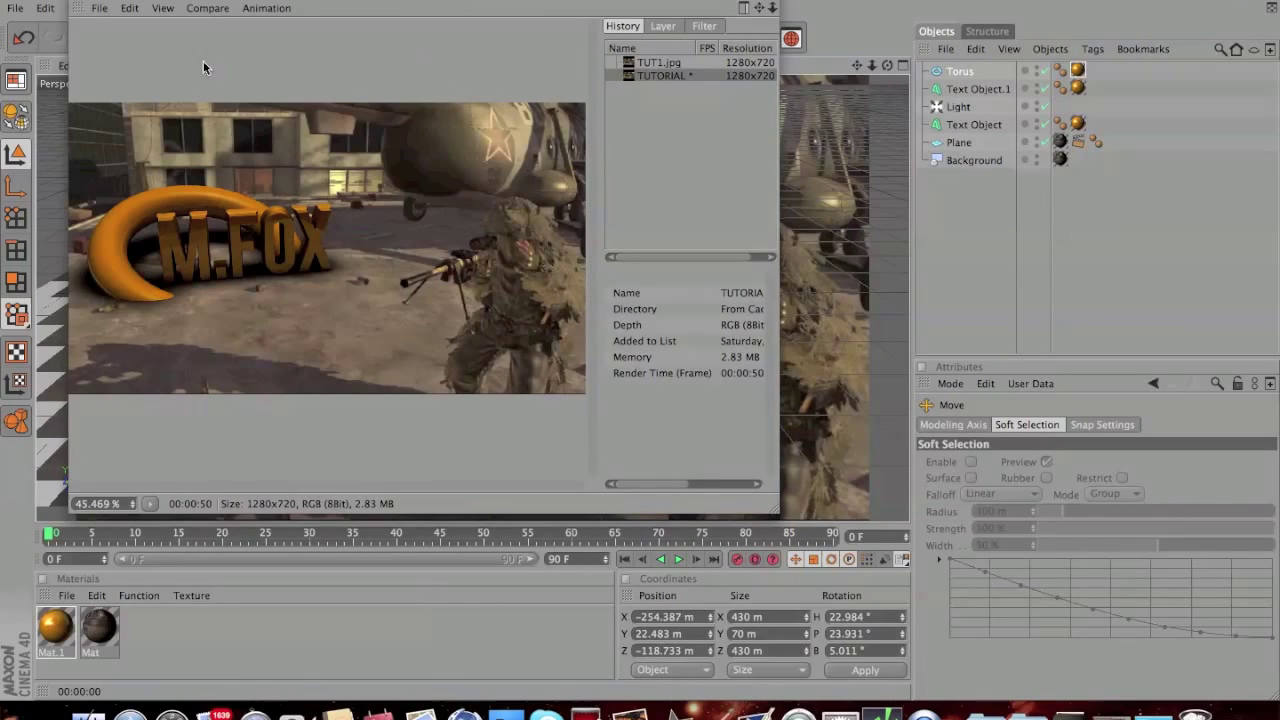
click(84, 3)
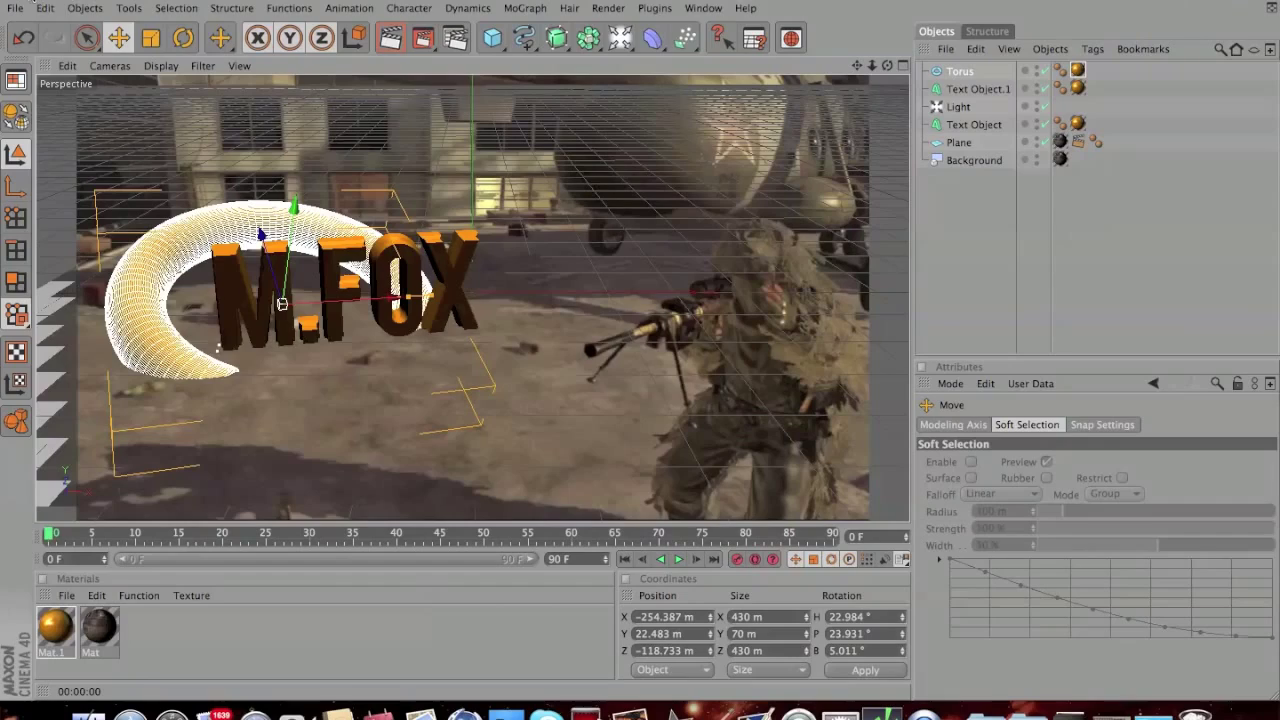
key(super+h)
Switch to Photoshop and open TUT1.jpg from the Desktop via File > Open.
click(488, 708)
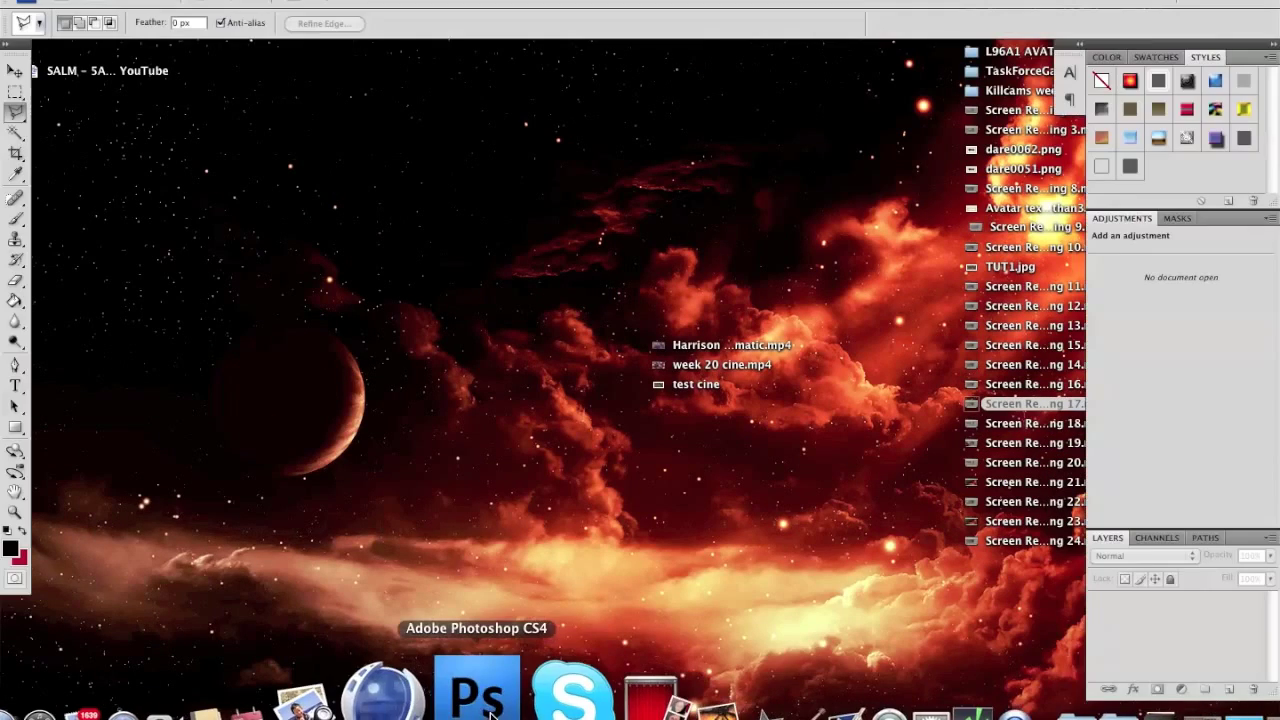
click(150, 2)
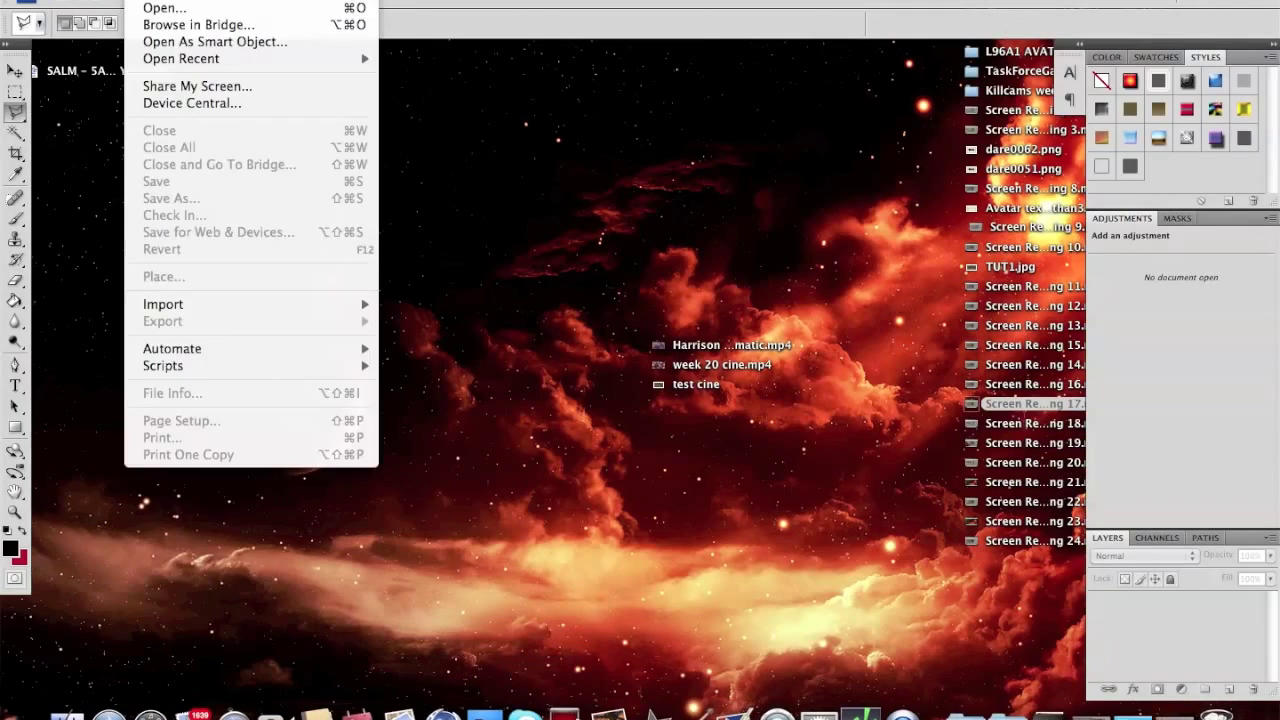
click(160, 8)
scroll(600, 247, down, 5)
scroll(600, 247, down, 10)
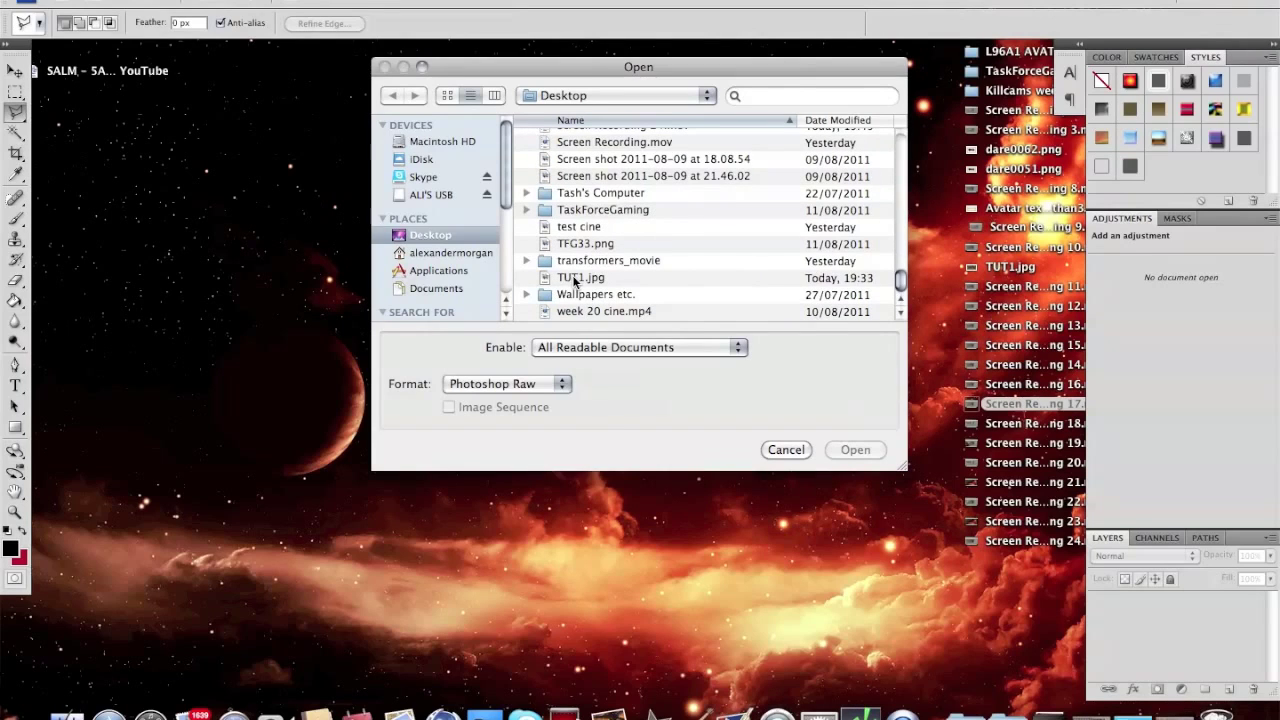
double_click(574, 281)
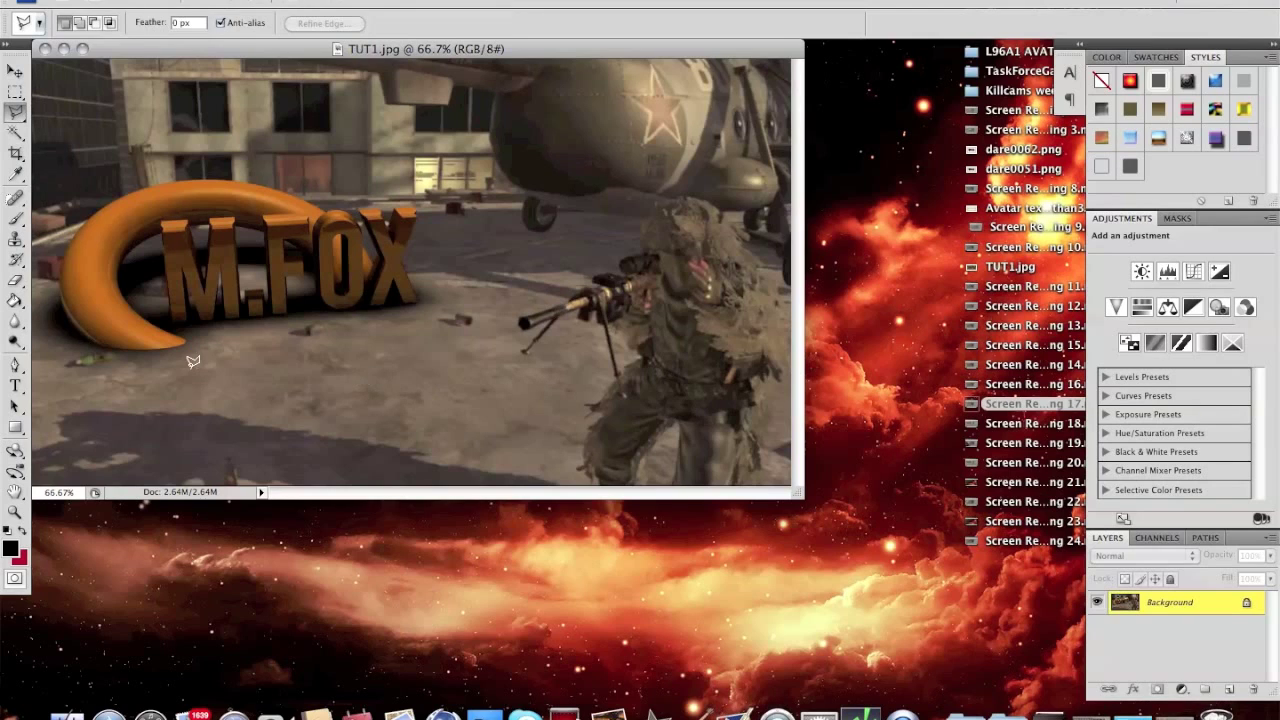
Choose the Polygonal Lasso and start tracing around the M.FOX logo and soldier.
click(18, 114)
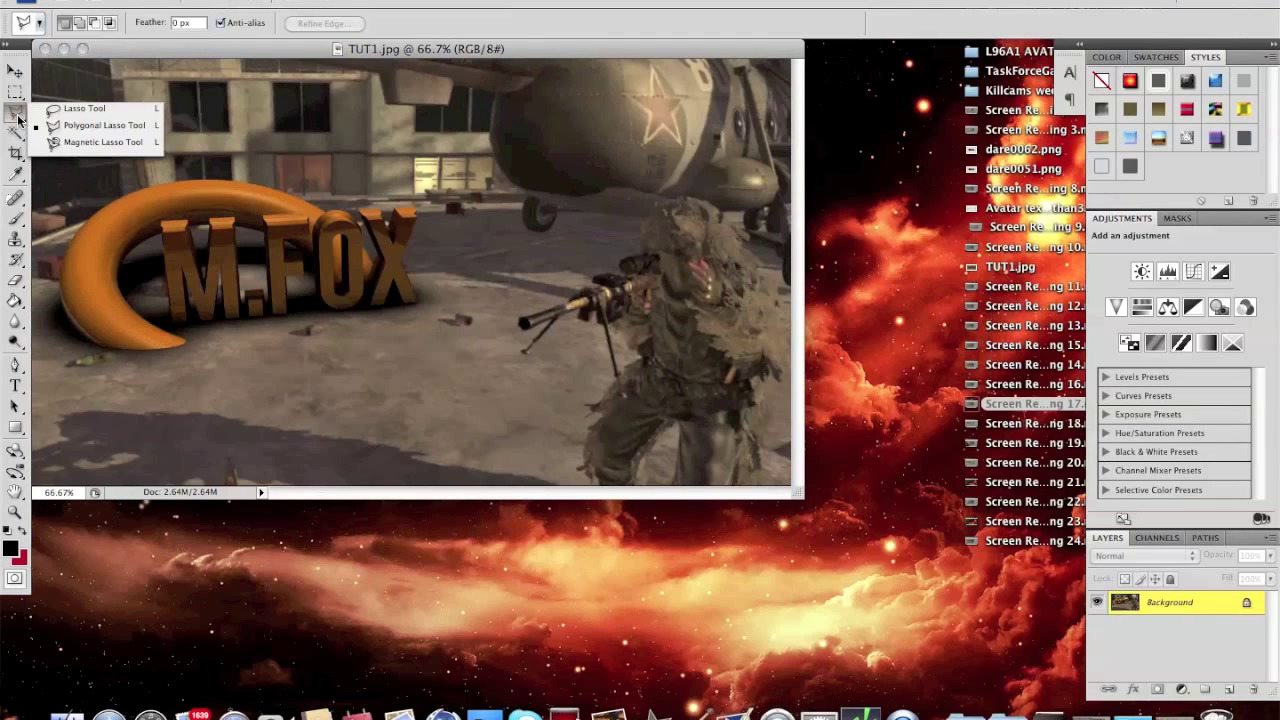
click(92, 127)
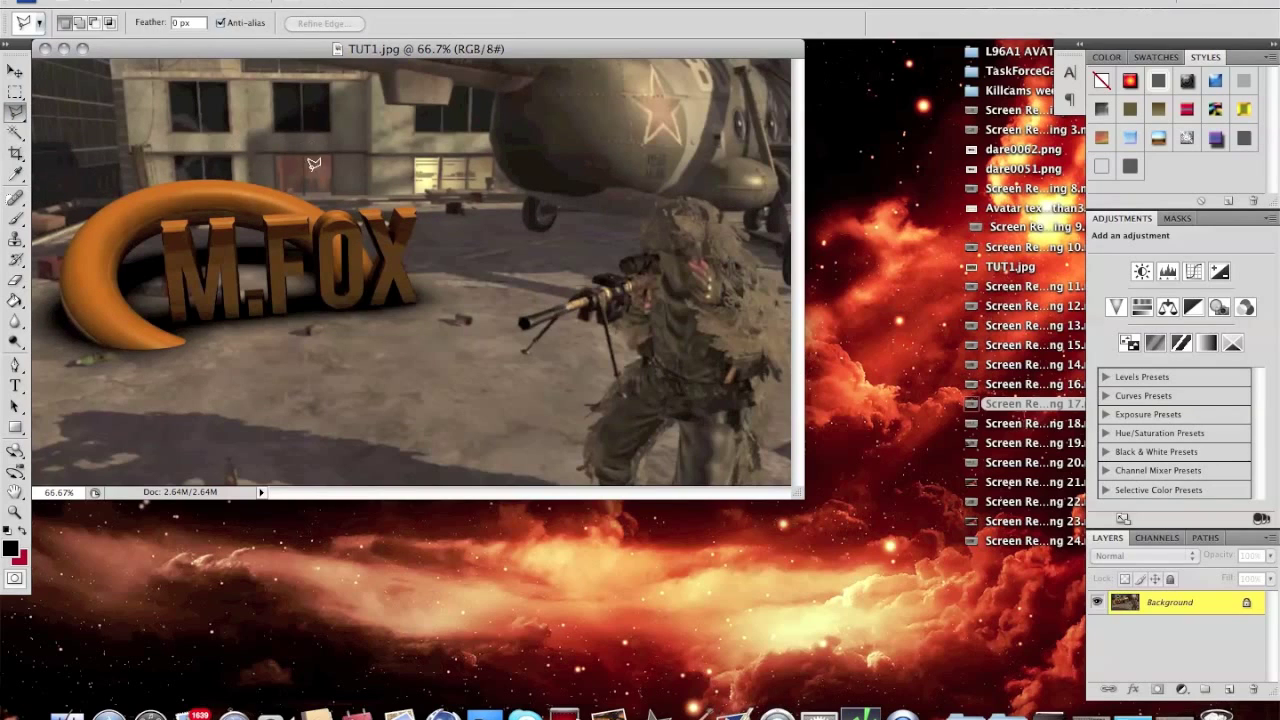
click(32, 326)
click(95, 343)
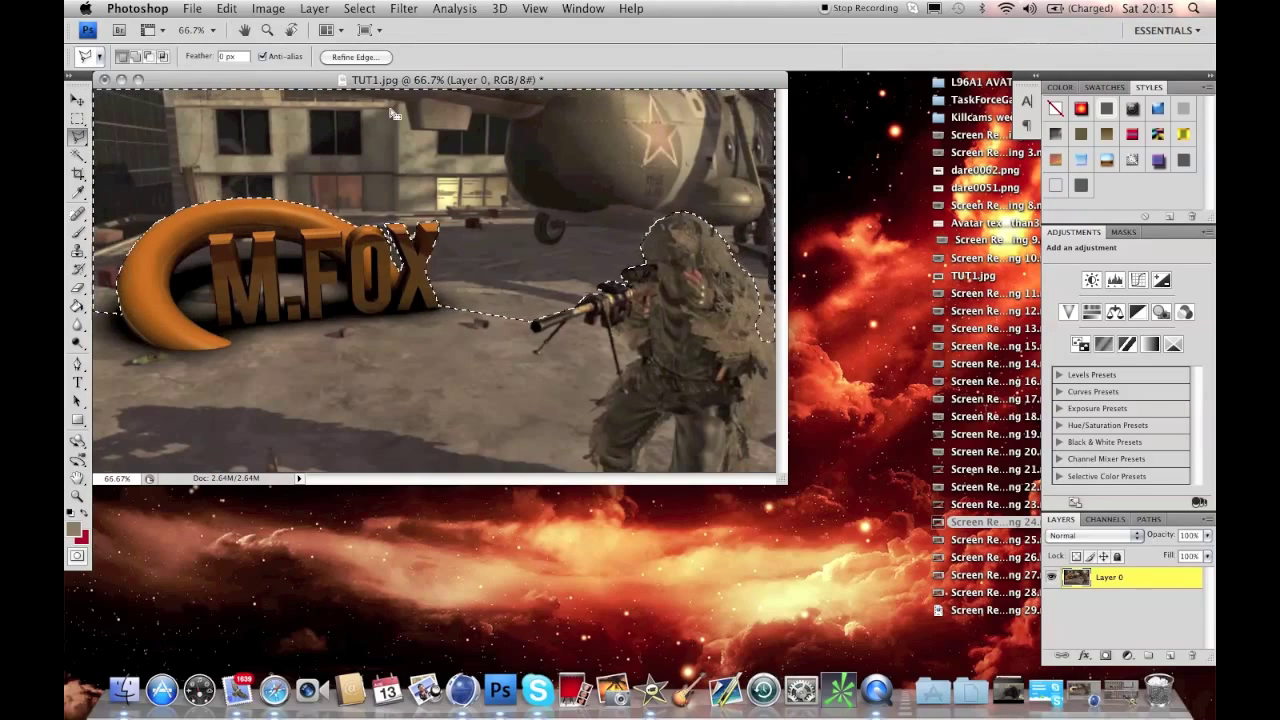
Apply a Gaussian Blur with a 7.0-pixel radius to the selected background.
click(405, 10)
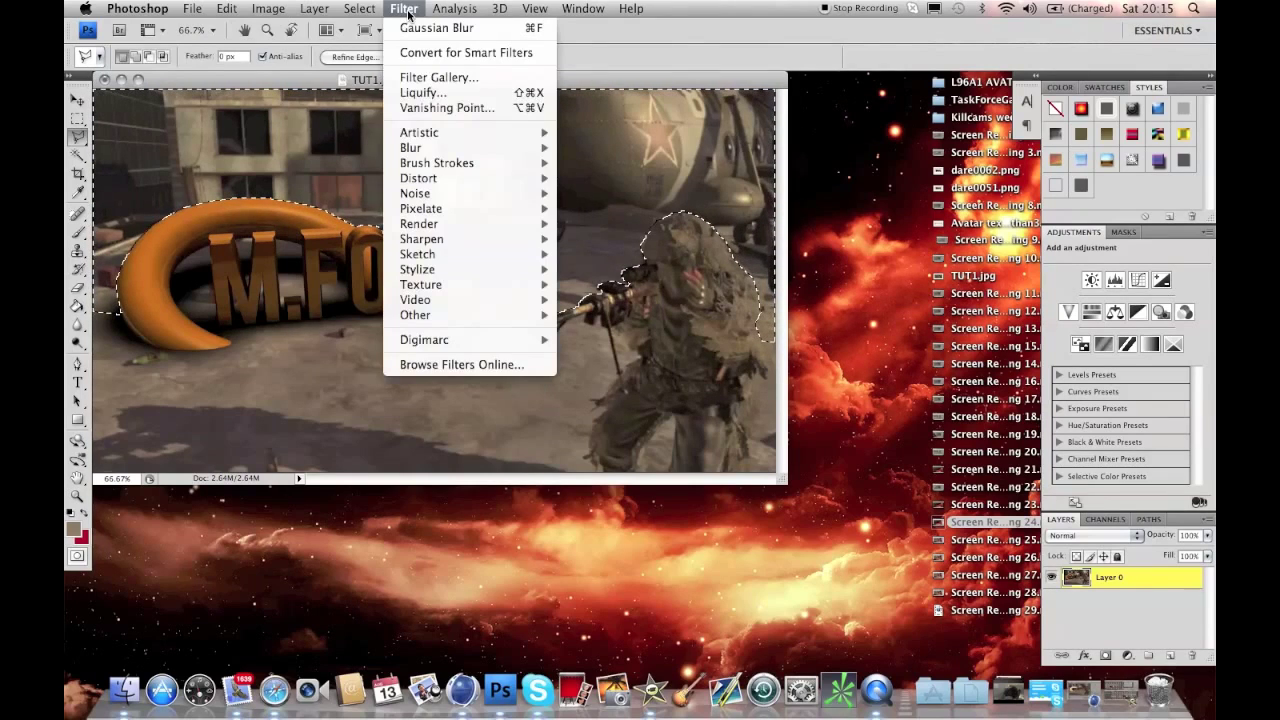
mouse_move(431, 148)
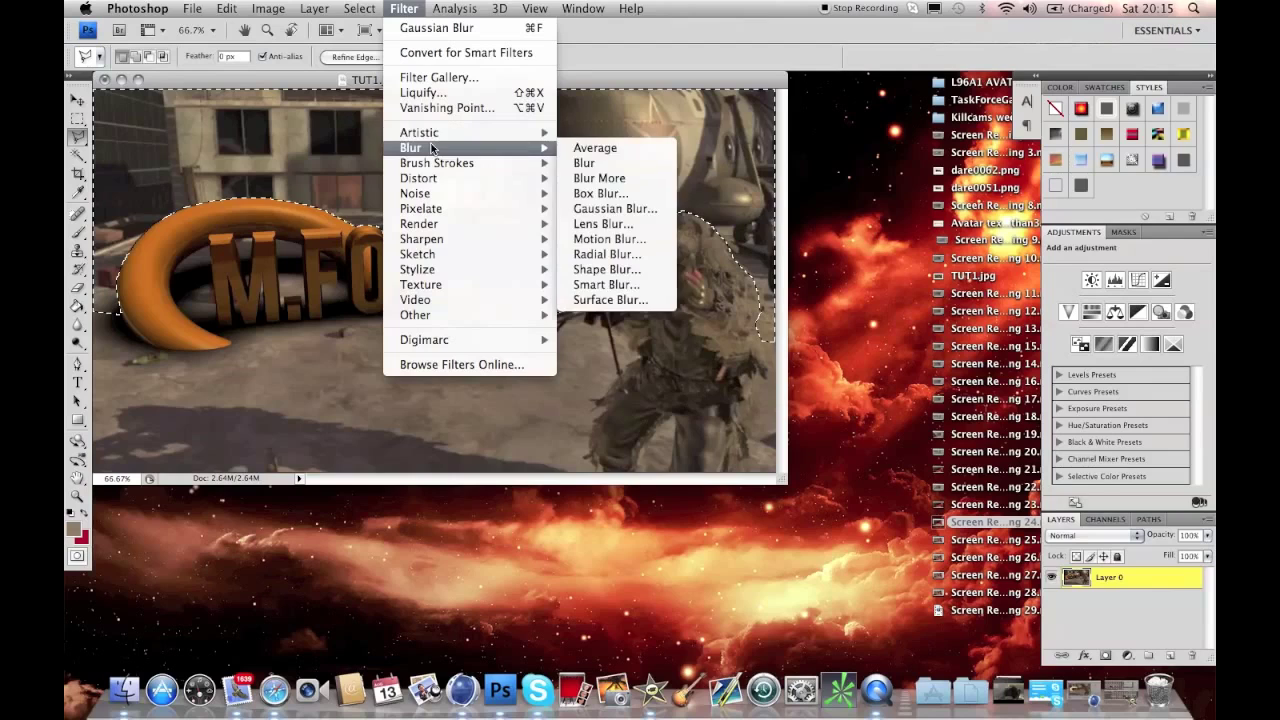
click(605, 208)
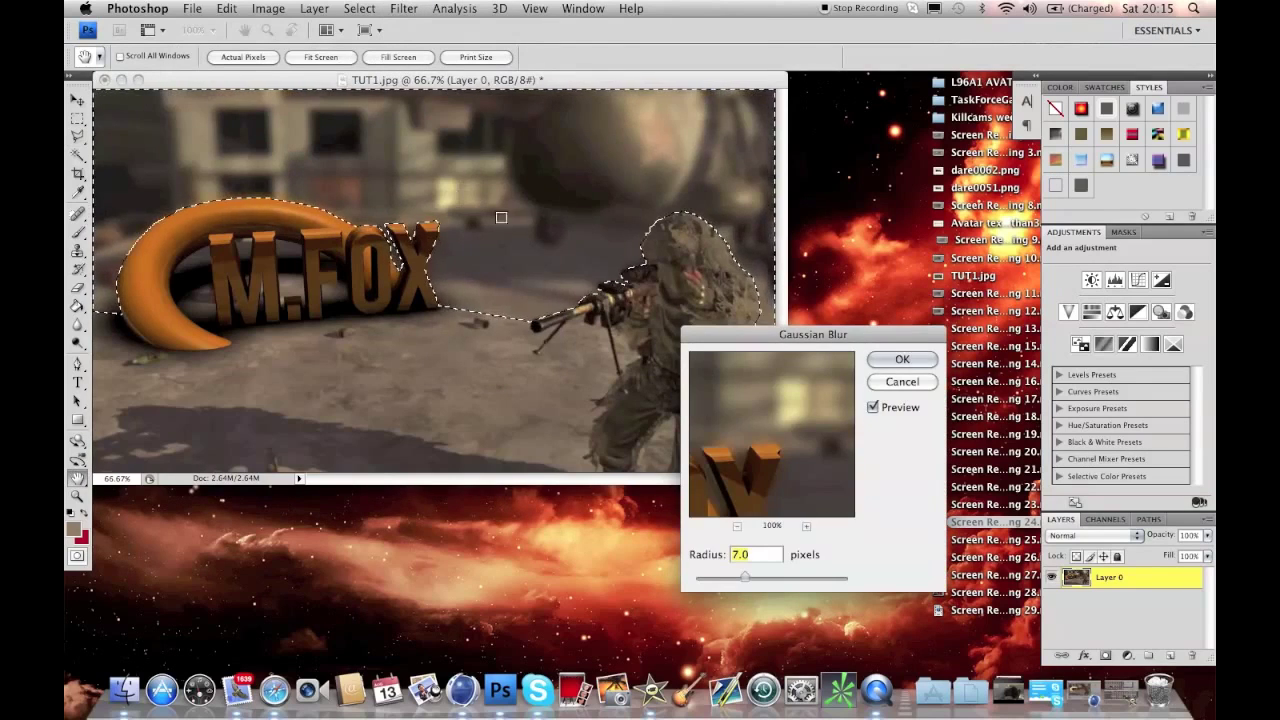
click(745, 558)
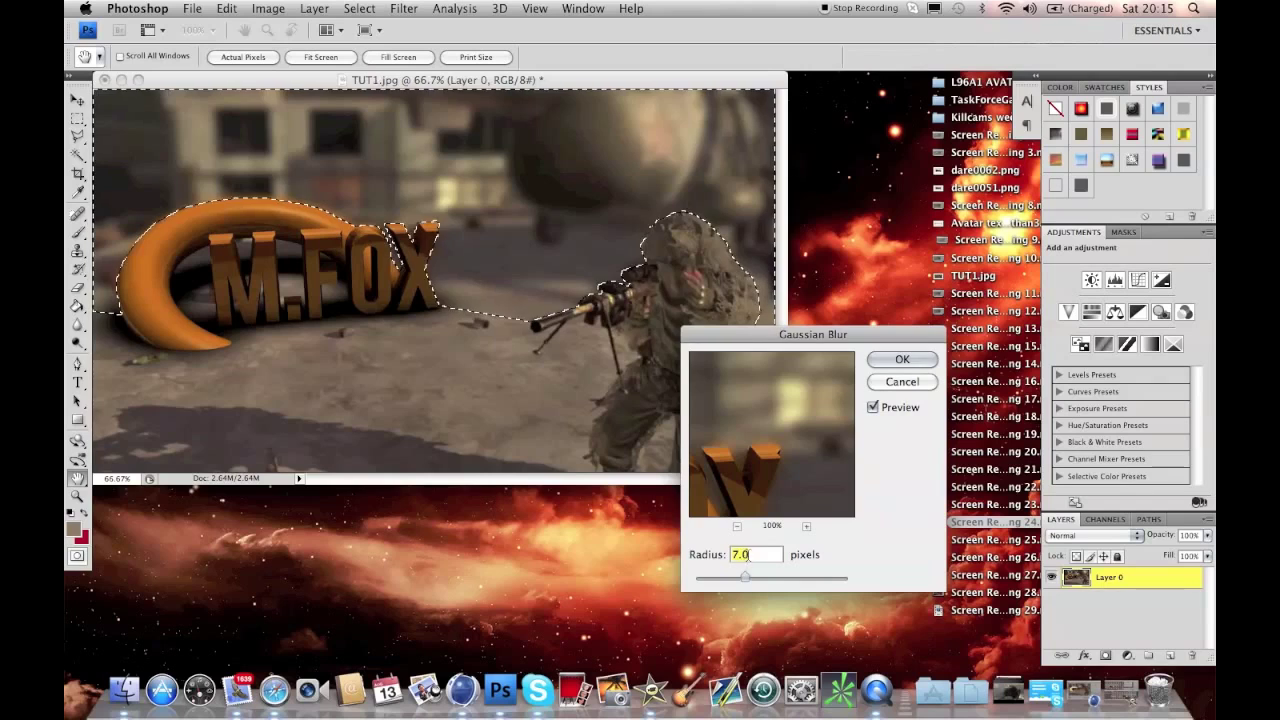
click(885, 359)
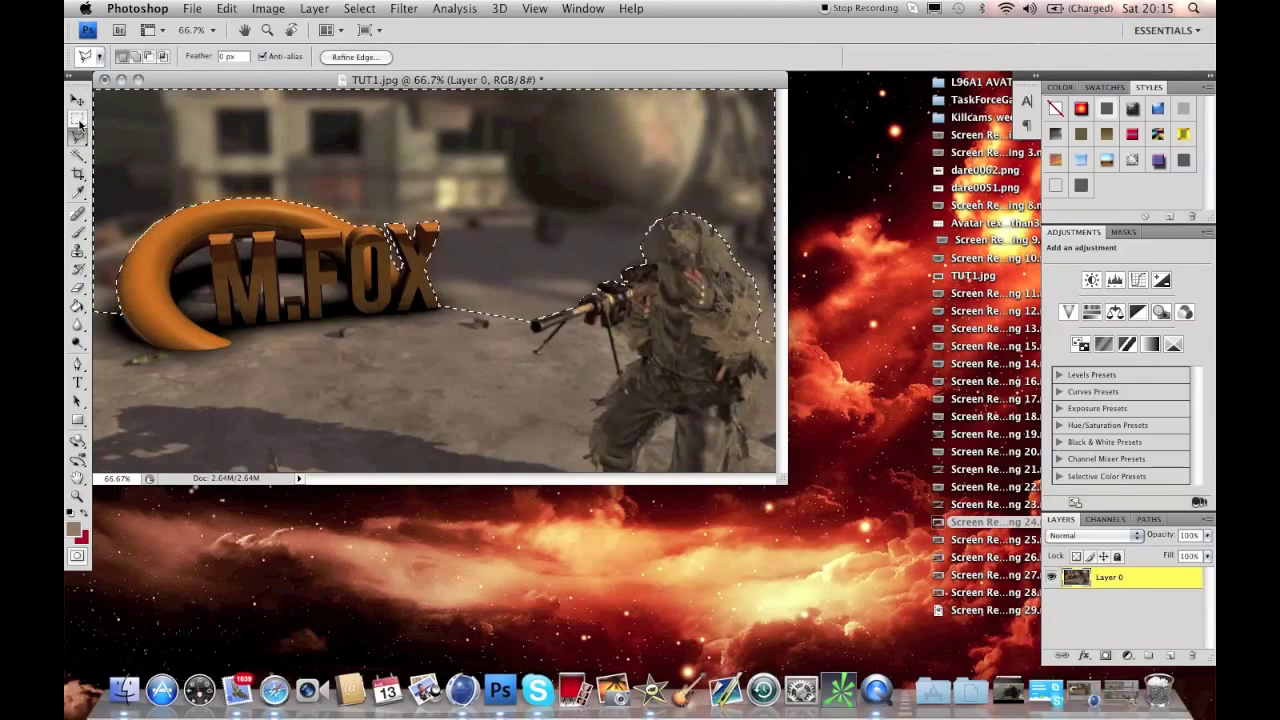
Deselect everything using the Rectangular Marquee, then pick the Eyedropper tool.
click(77, 118)
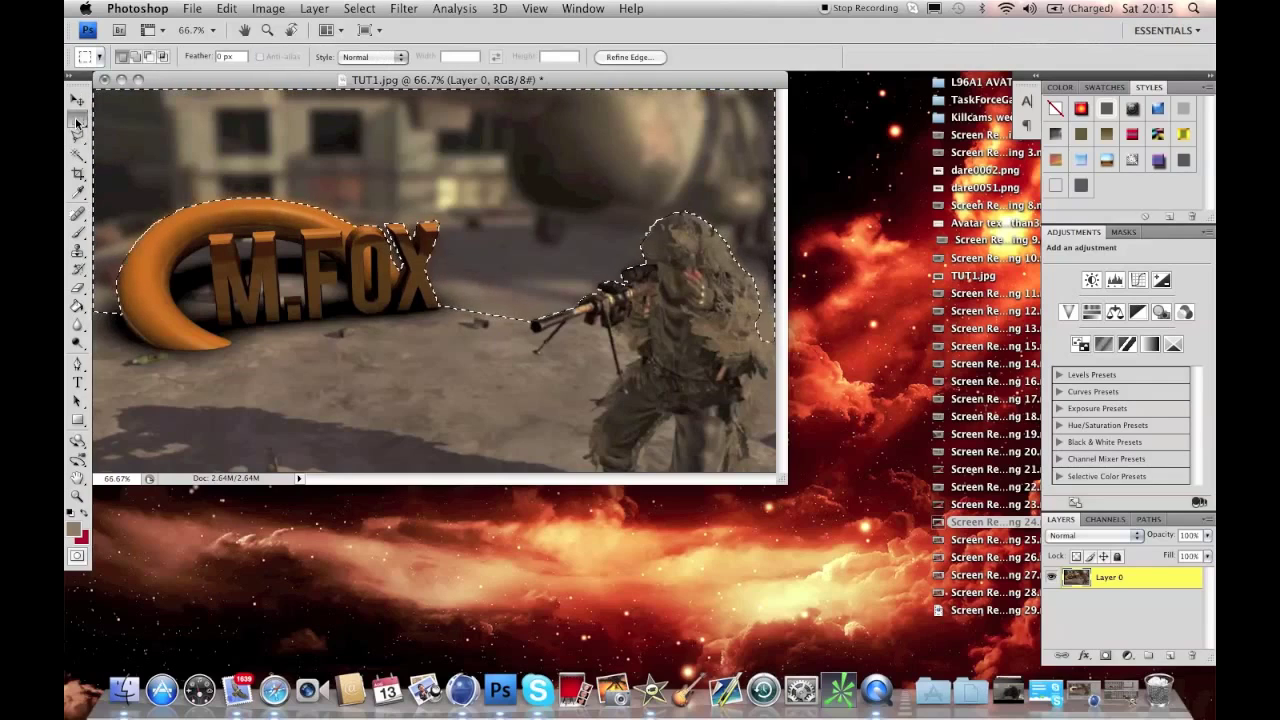
click(313, 370)
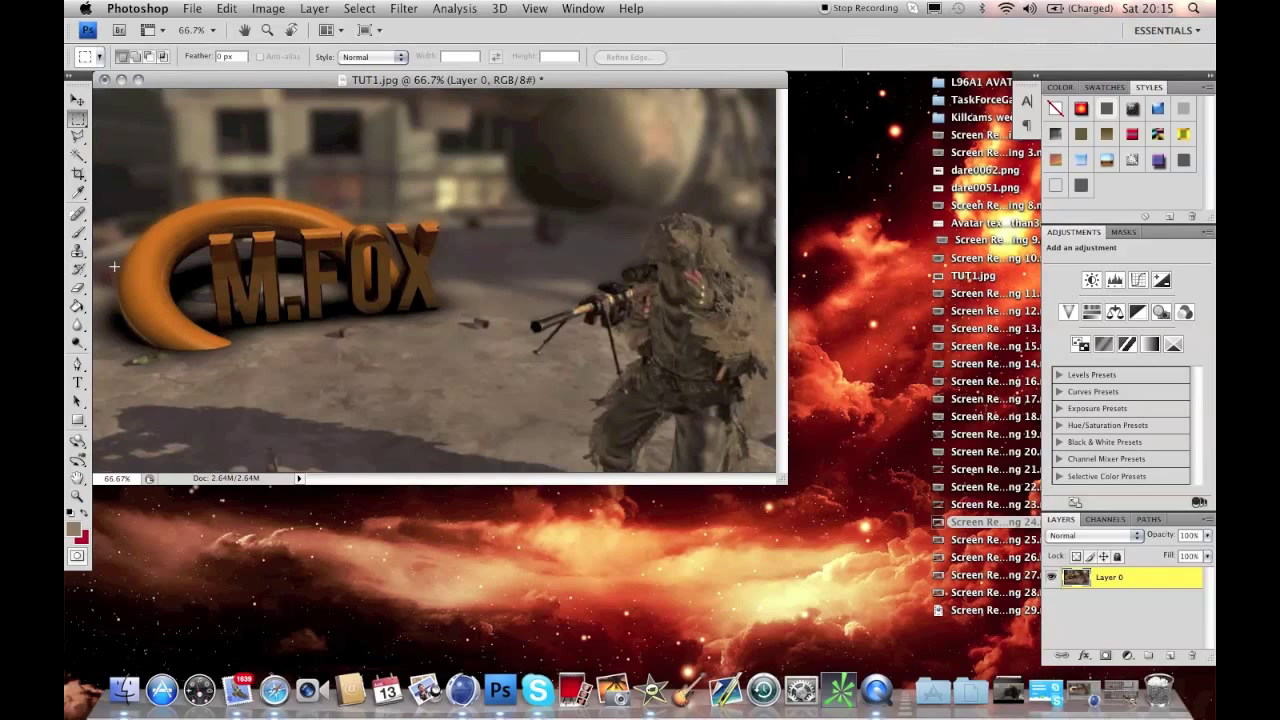
click(78, 193)
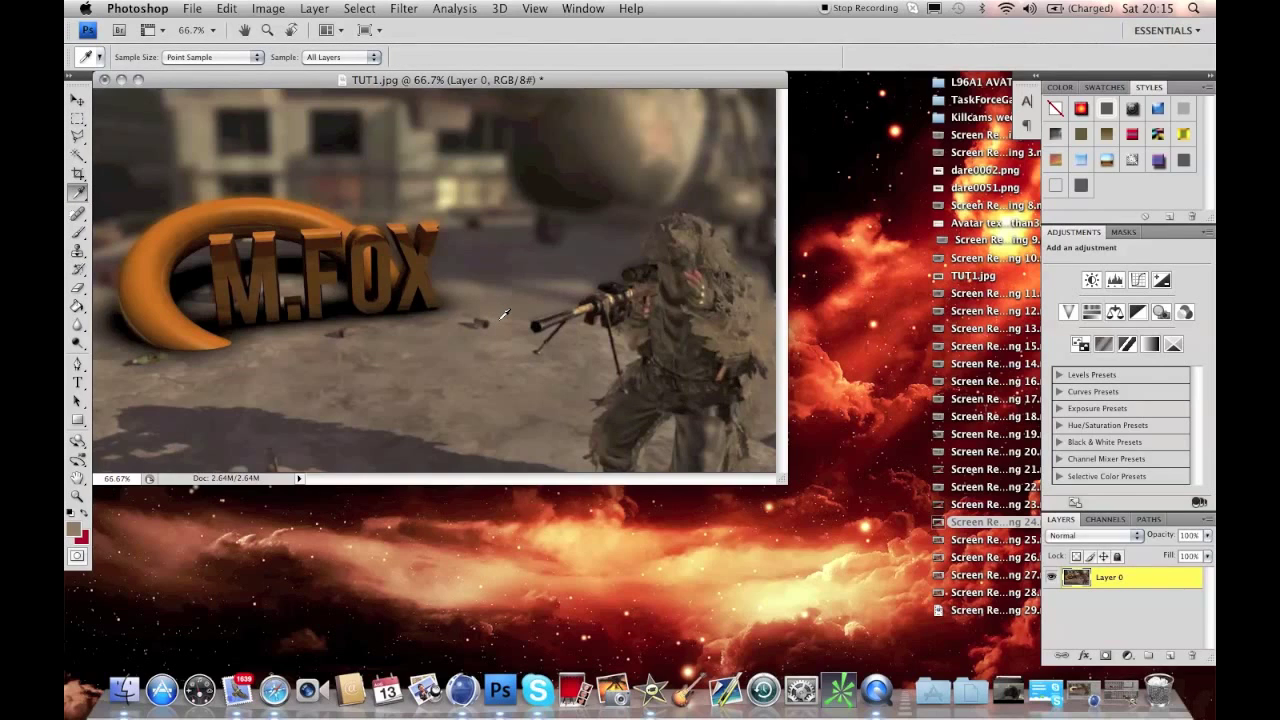
Paint over the dark ground debris in beige with a 100 px soft brush.
click(78, 231)
click(165, 57)
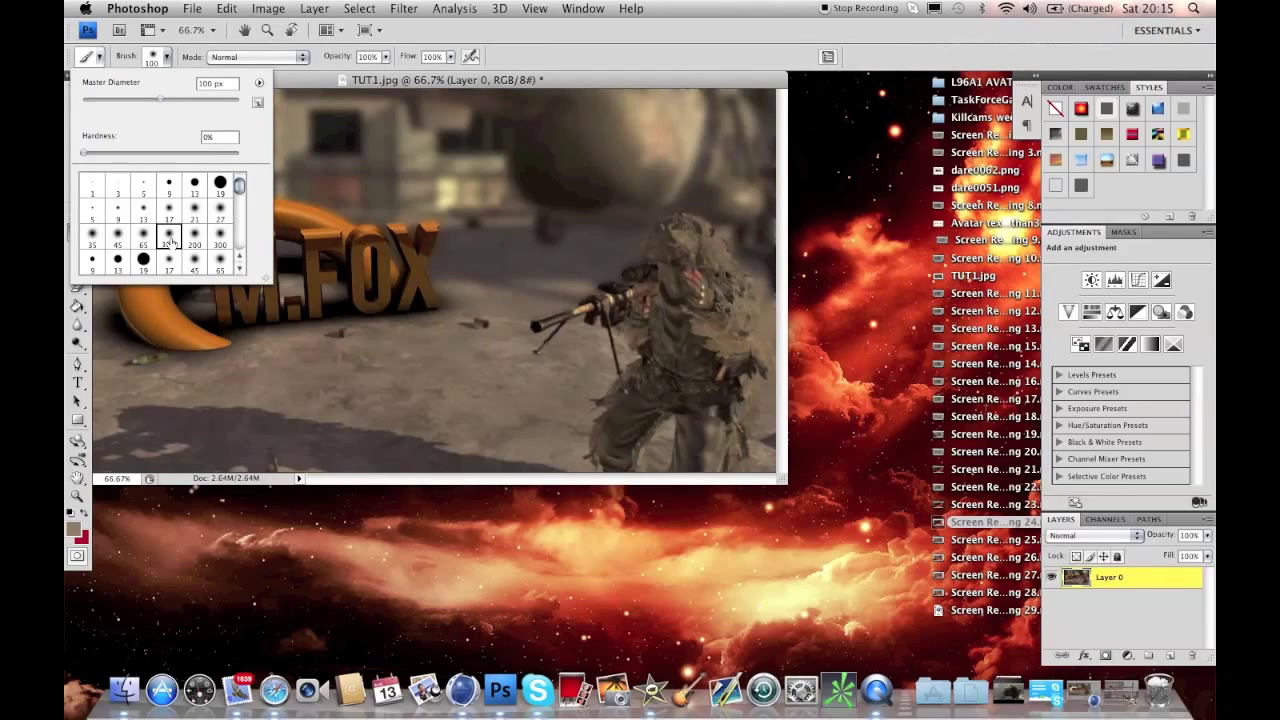
click(292, 82)
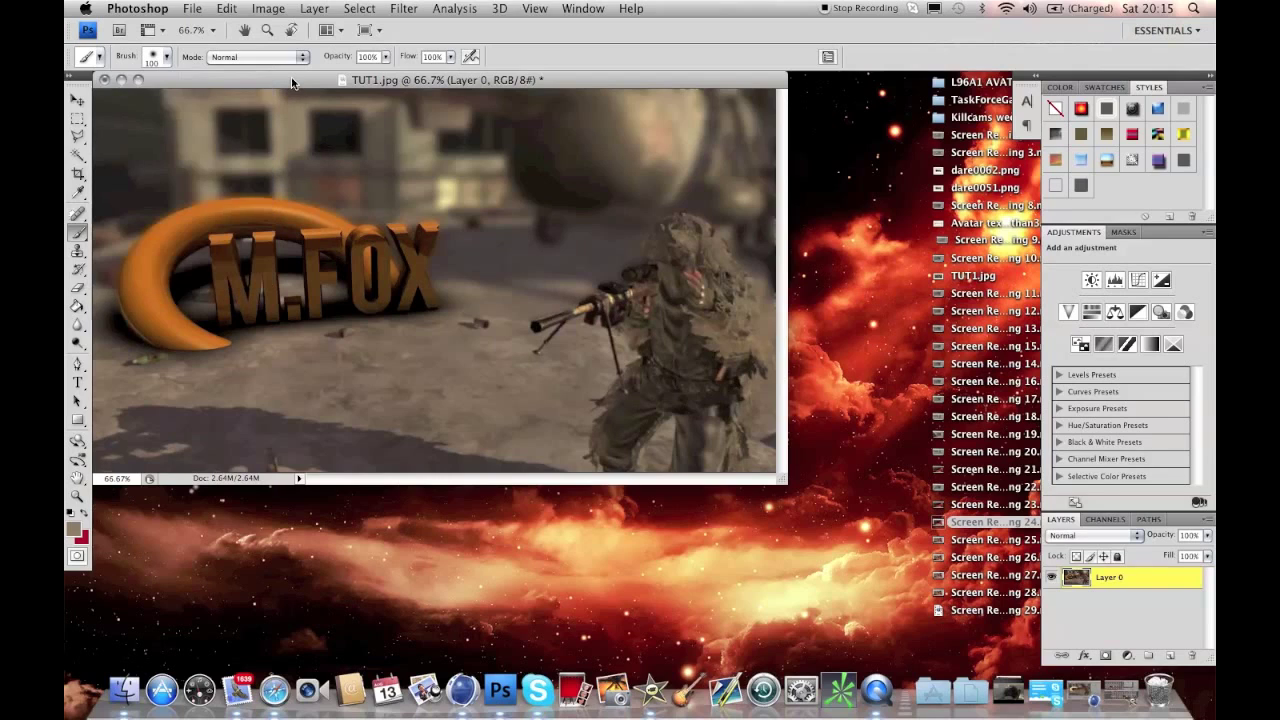
click(465, 318)
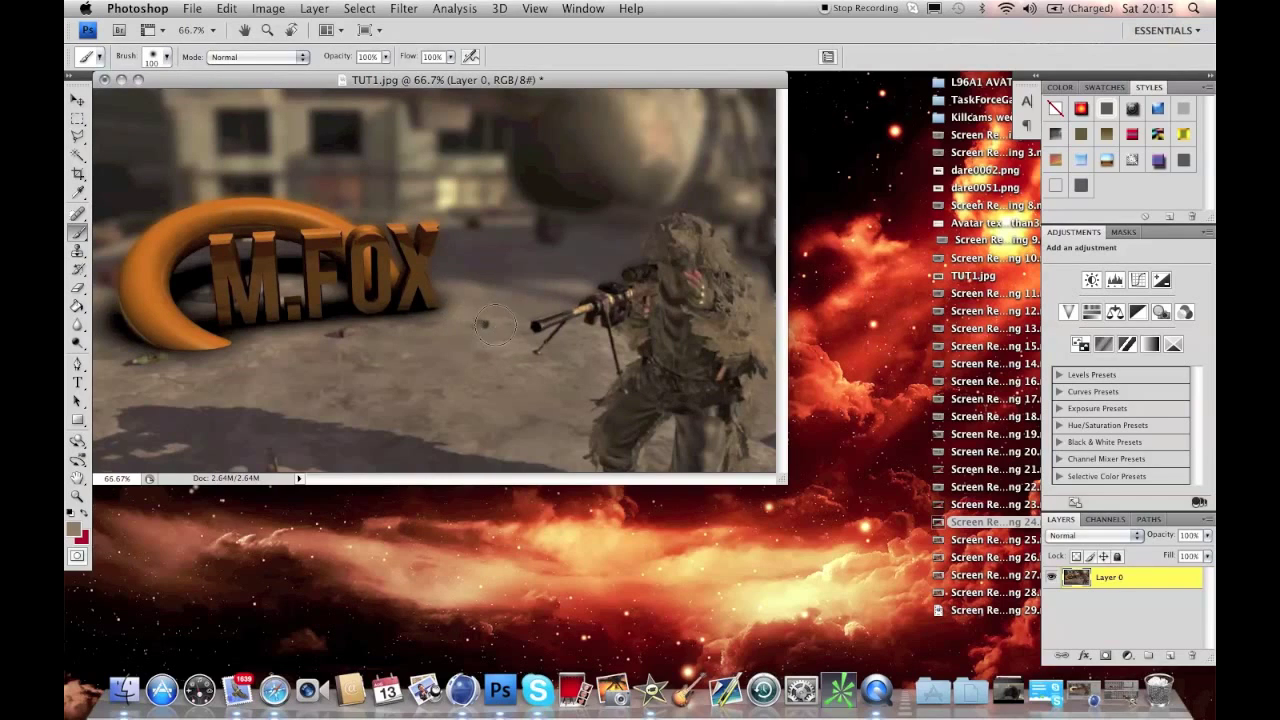
click(496, 325)
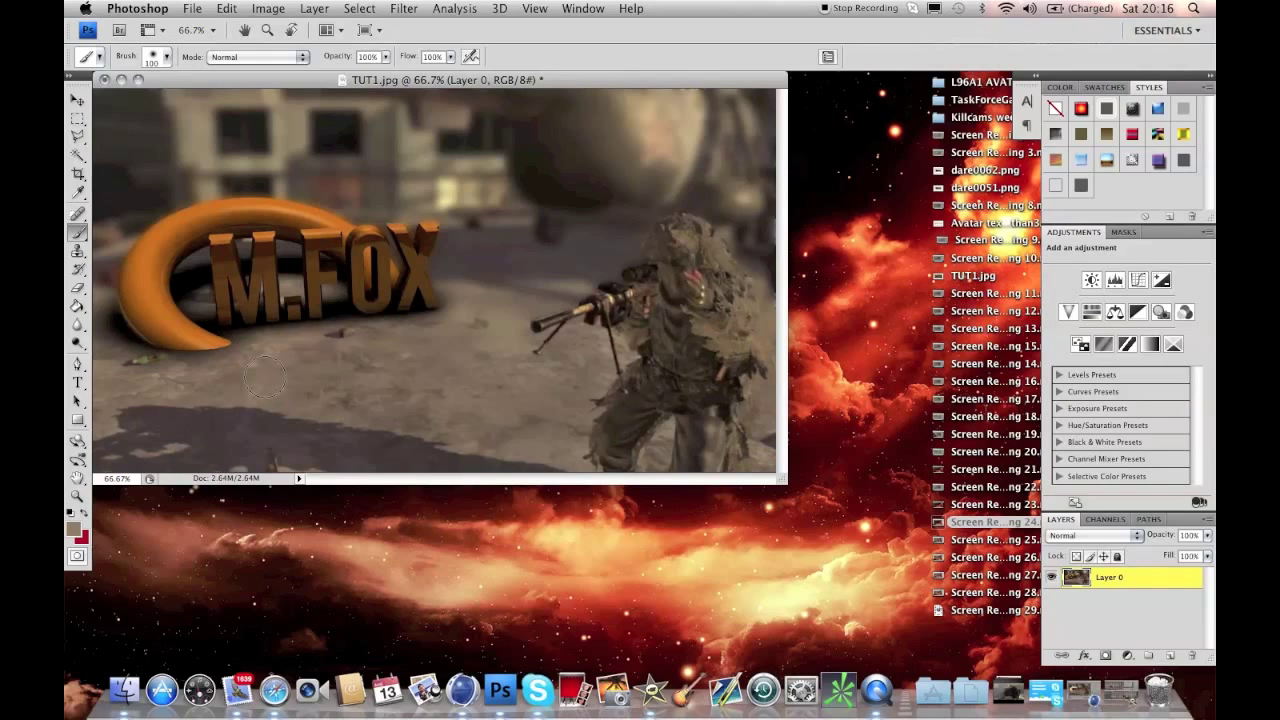
Trace a closed Lasso selection around the soldier's body in TUT1.jpg.
click(78, 137)
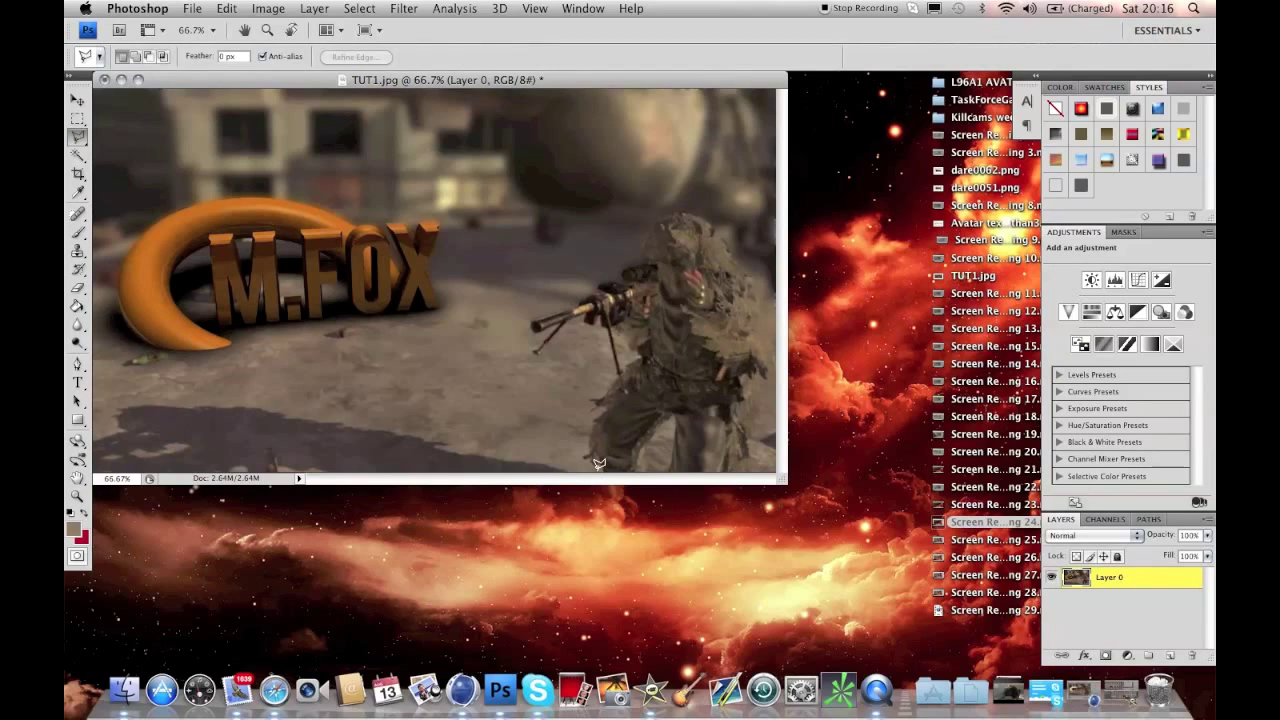
drag(598, 463, 599, 408)
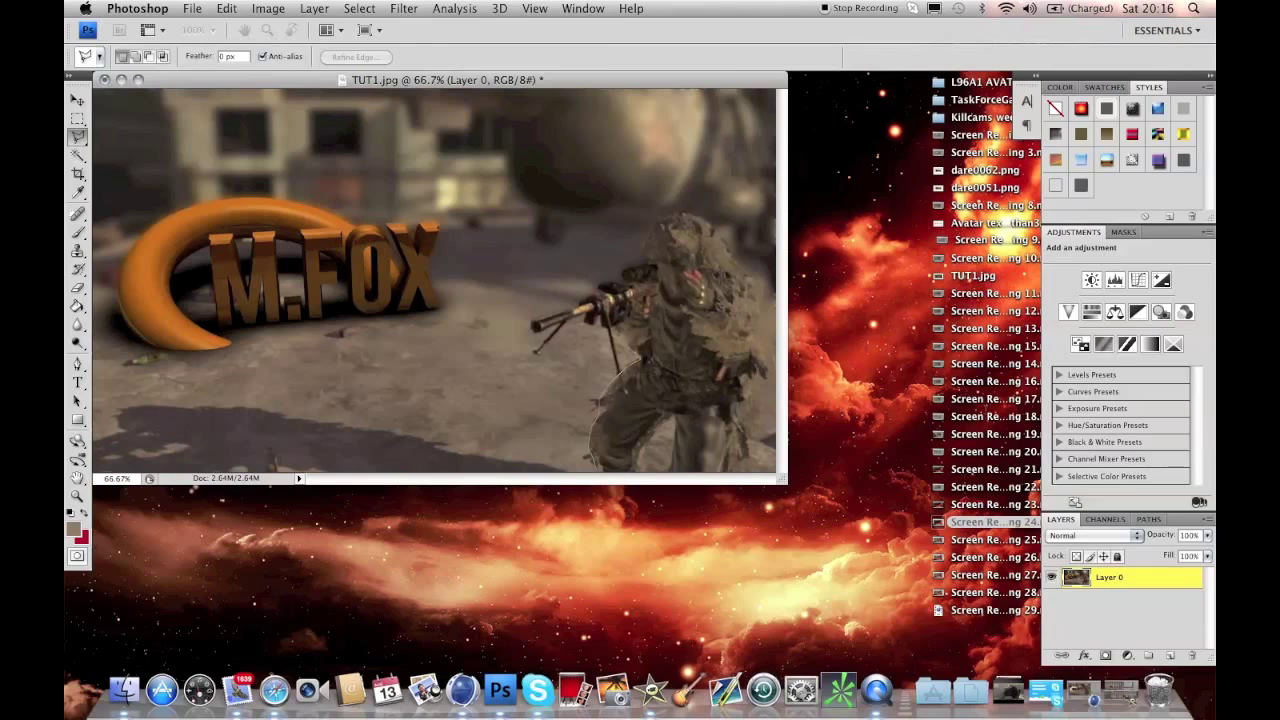
key(Return)
key(m)
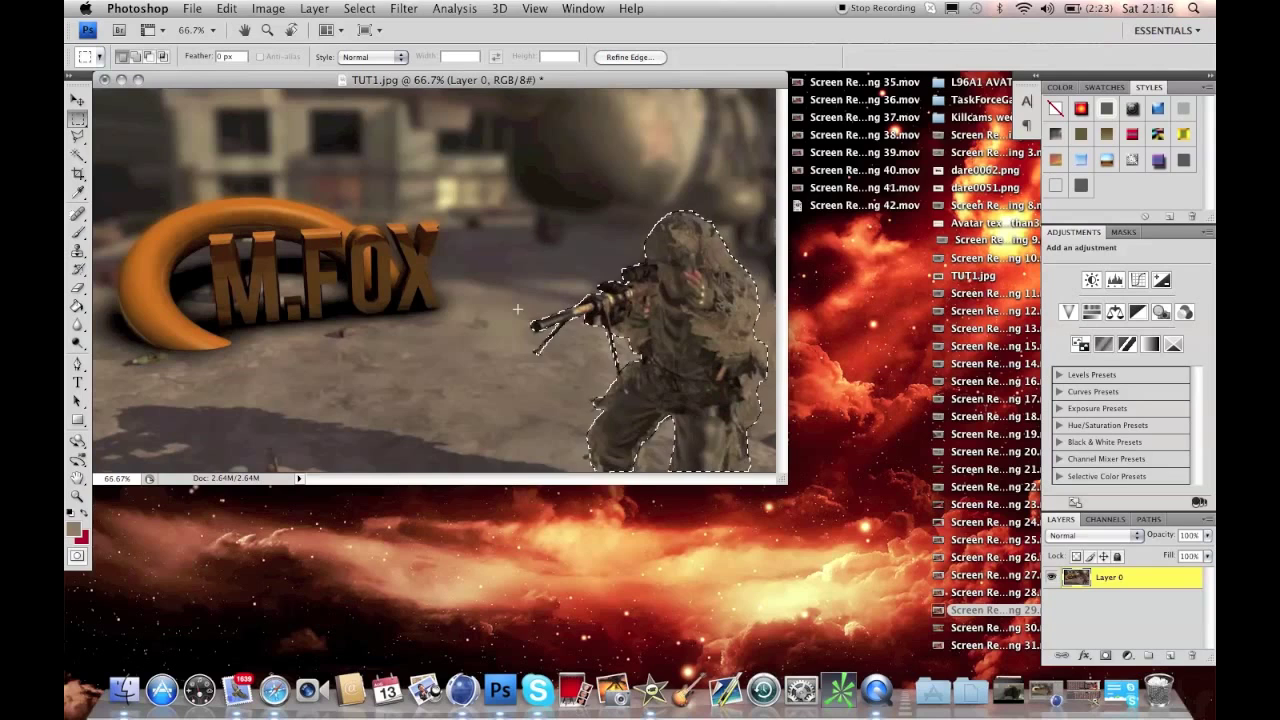
click(269, 9)
Apply Brightness/Contrast to the selected soldier with brightness 50 and contrast 60.
mouse_move(293, 58)
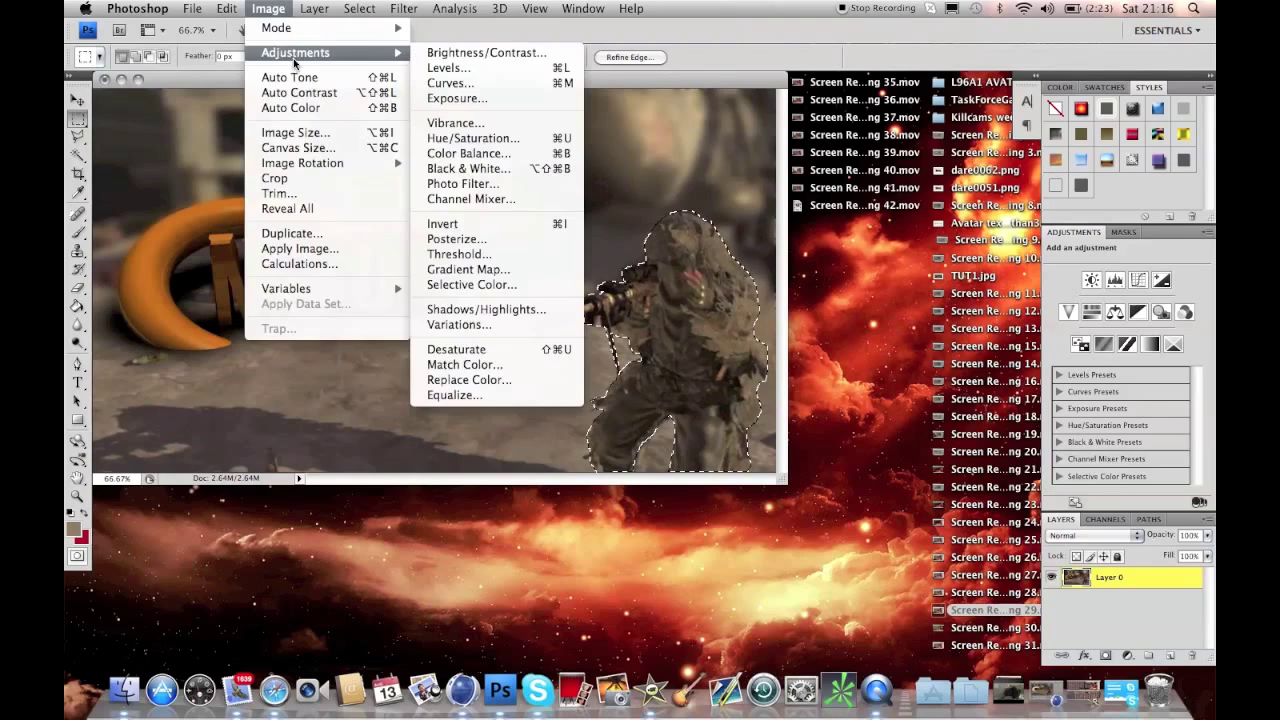
click(444, 54)
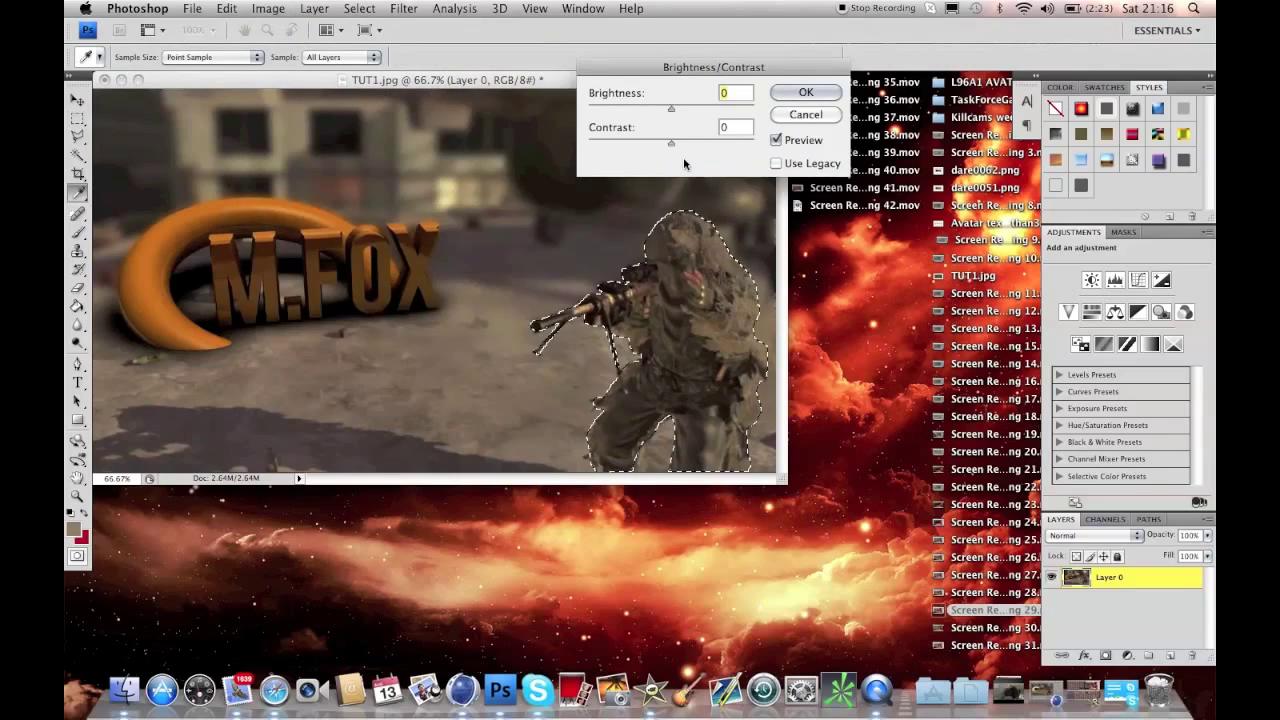
drag(671, 110, 721, 146)
click(780, 94)
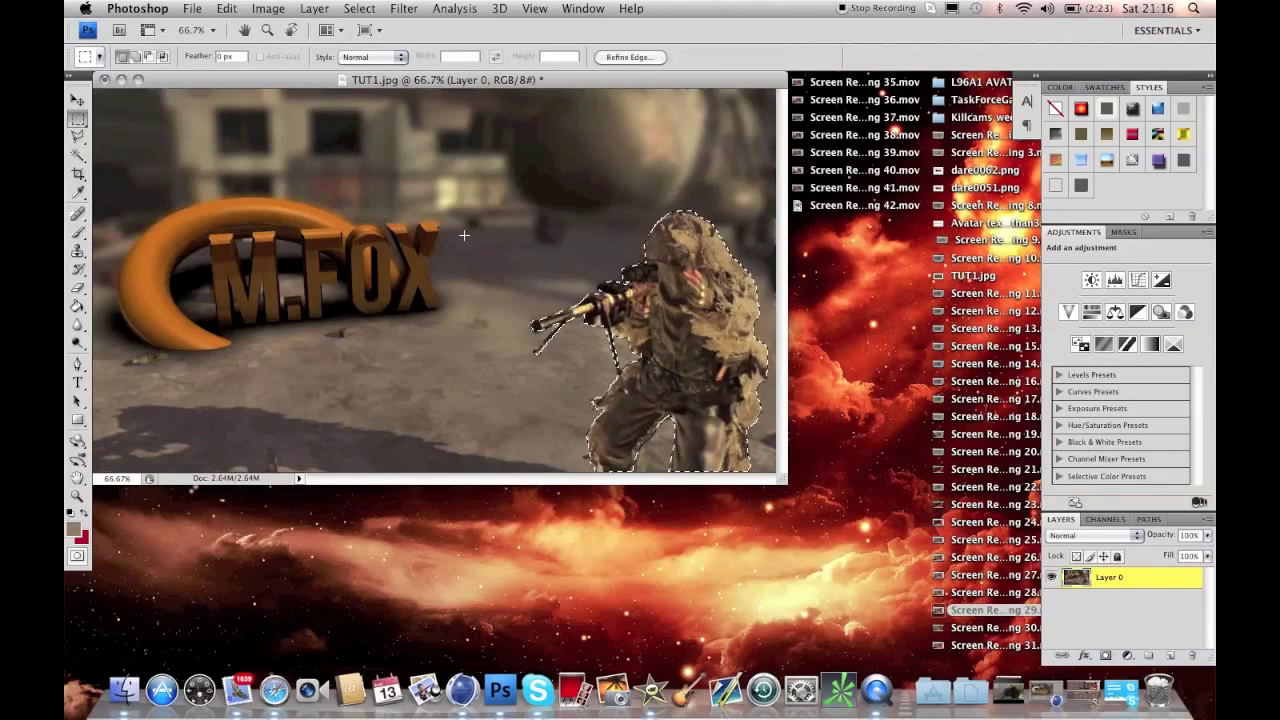
Set Hue/Saturation hue to -14 on the selected soldier for a reddish-orange tint.
click(265, 8)
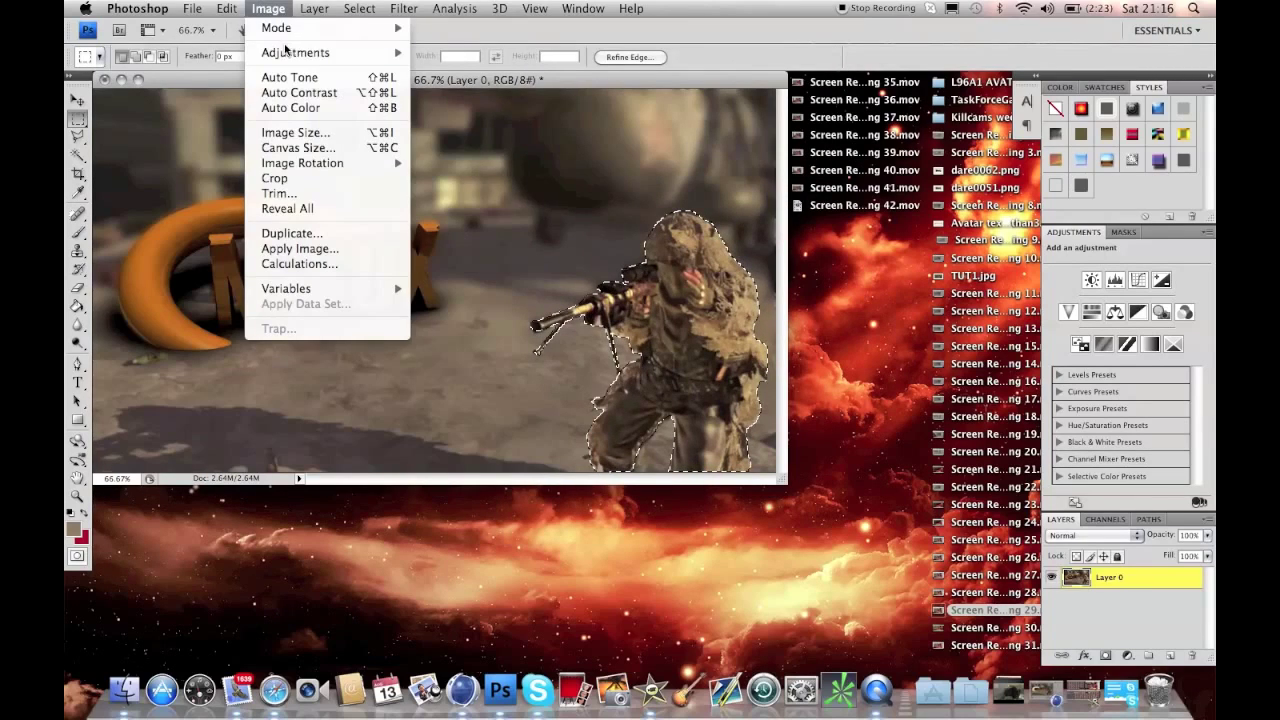
mouse_move(325, 55)
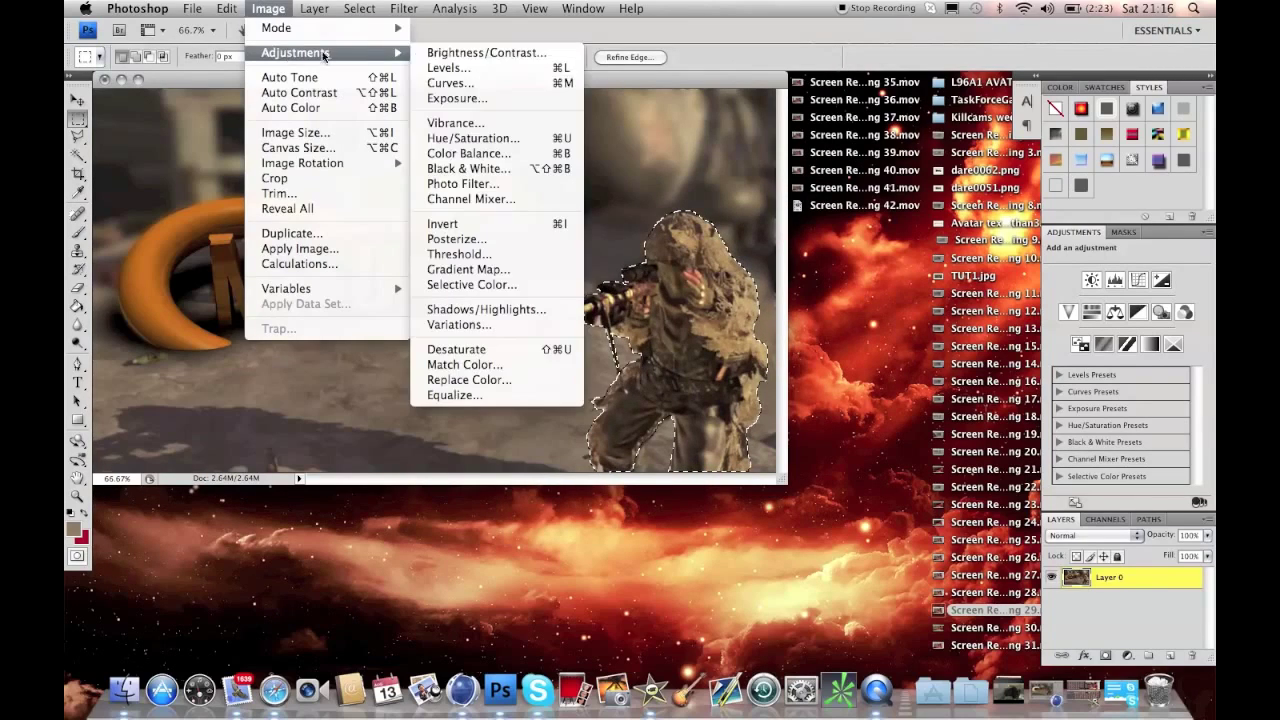
click(450, 139)
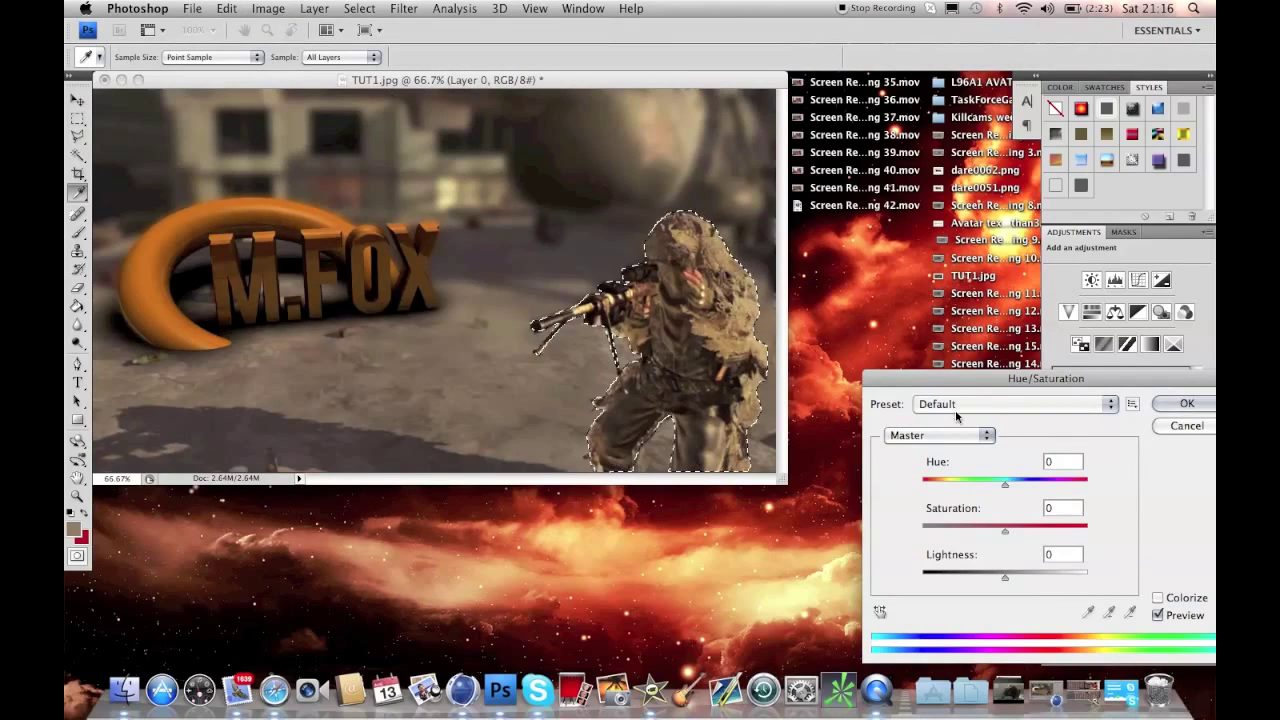
drag(1004, 487, 993, 484)
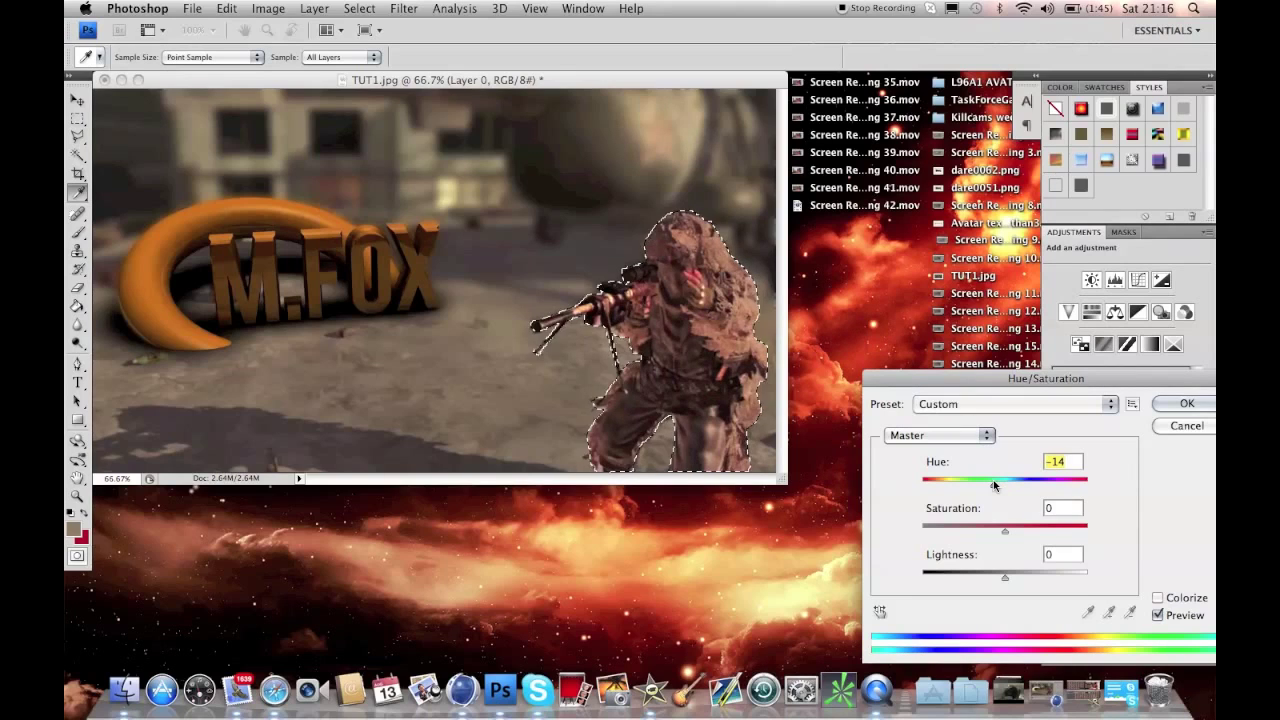
click(1194, 403)
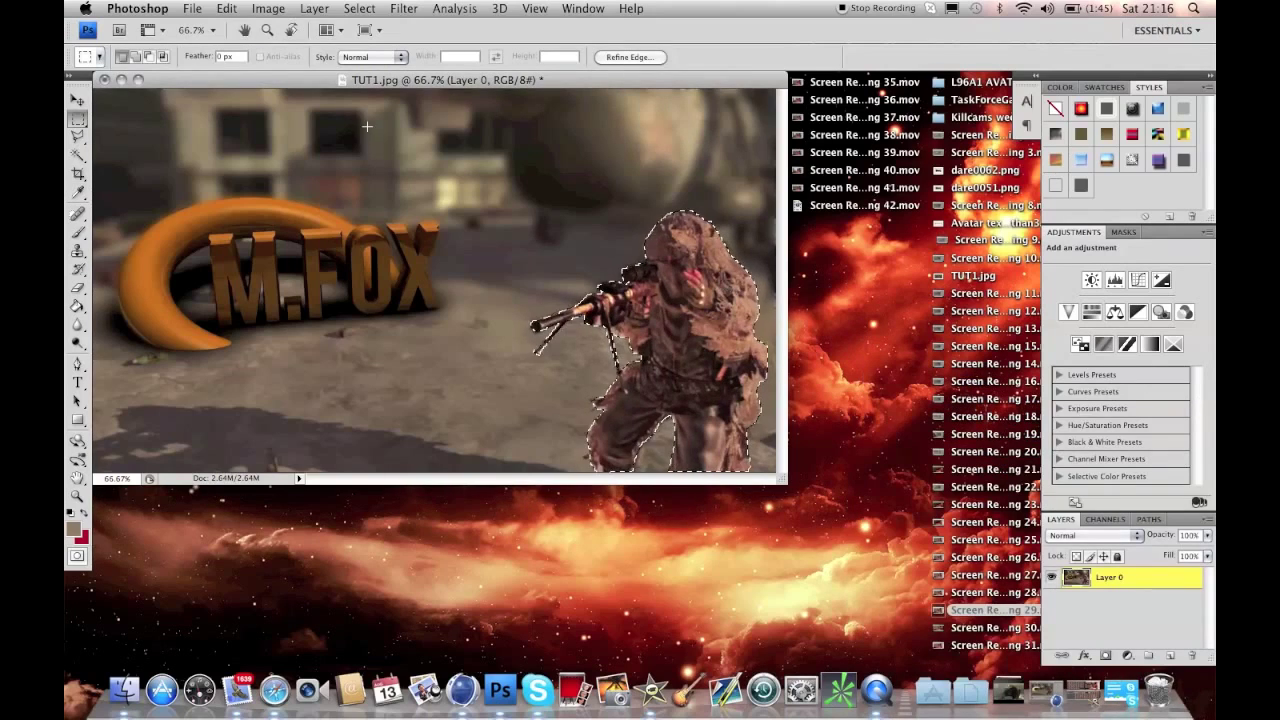
Clear the soldier selection with a Rectangular Marquee click on the canvas.
click(79, 119)
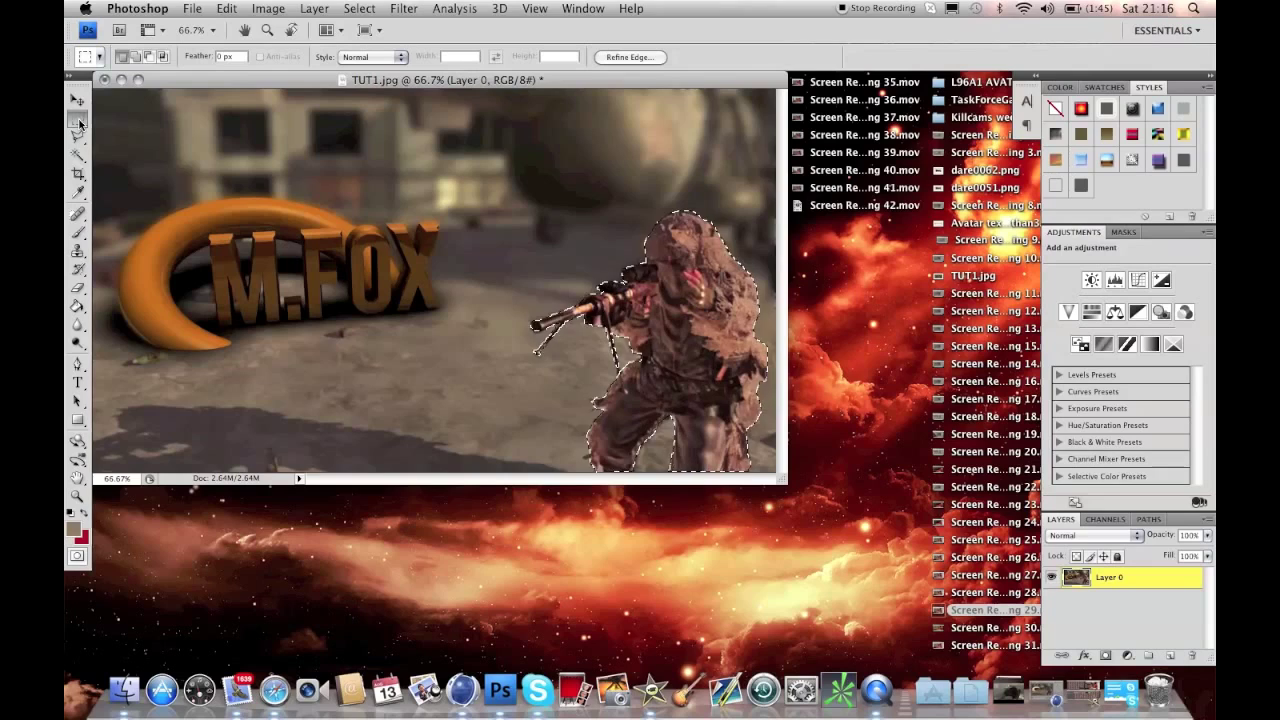
click(237, 158)
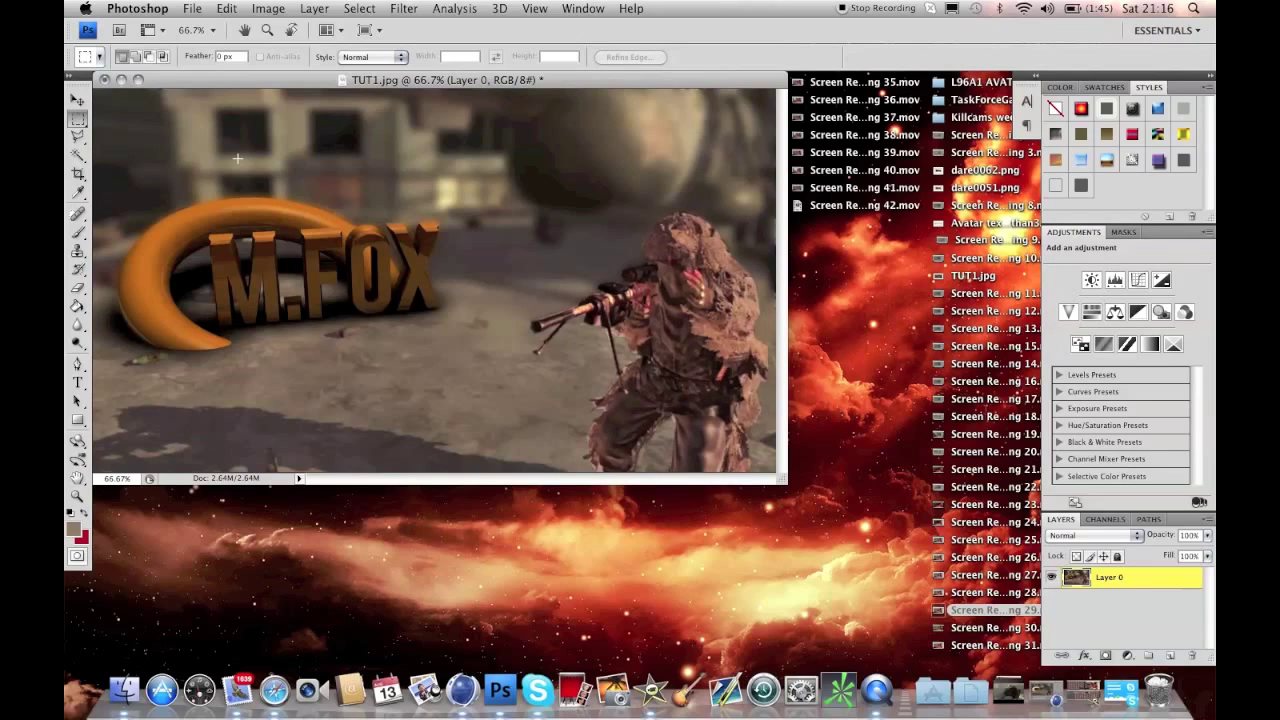